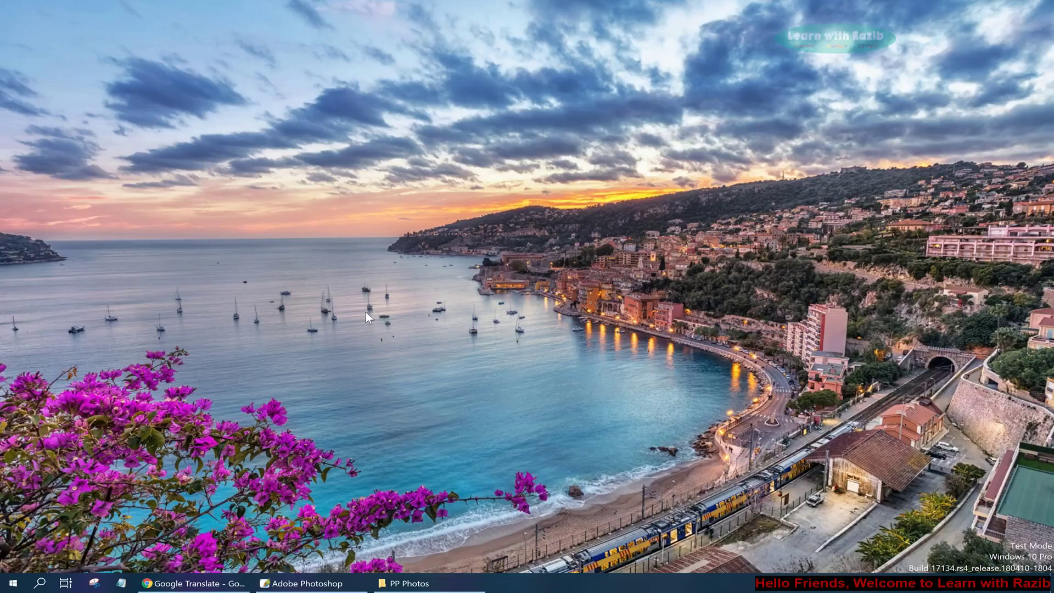
Switch to Adobe Photoshop and open the photo office-pr-photography-cambridge-01.jpg
{"action": "left_click", "coordinate": [308, 583]}
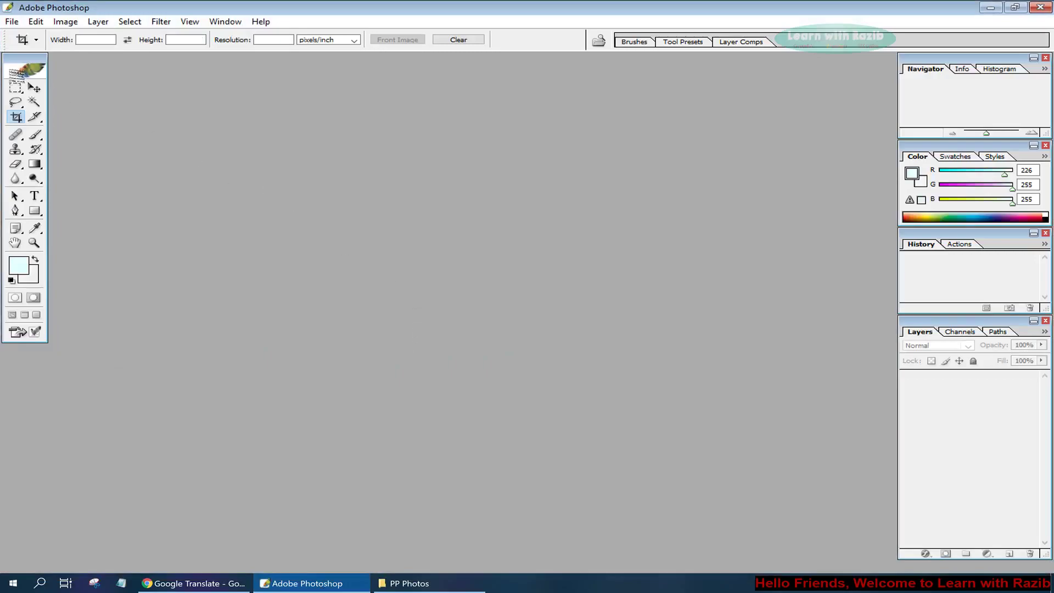
{"action": "left_click", "coordinate": [19, 21]}
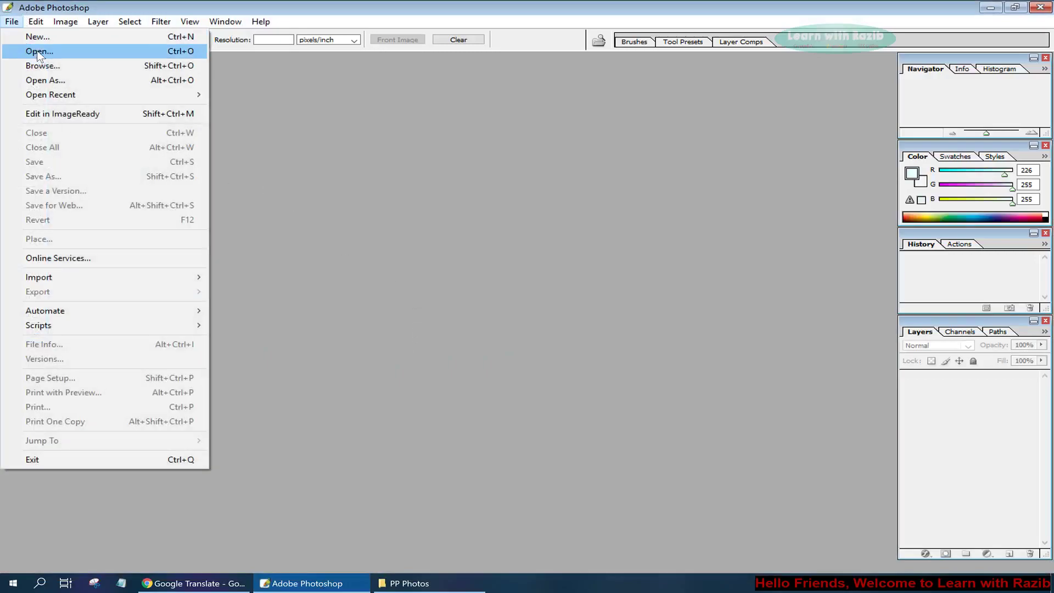
{"action": "left_click", "coordinate": [37, 51]}
{"action": "double_click", "coordinate": [166, 103]}
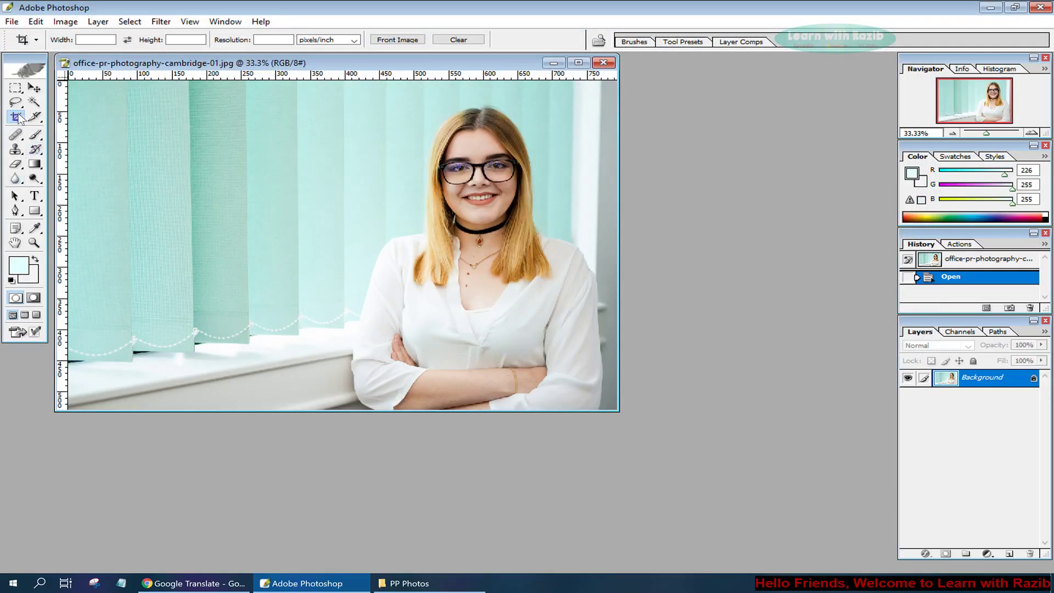
Set the Crop tool to a width of 40 mm, a height of 50 mm and a resolution of 300 pixels/inch
{"action": "left_click", "coordinate": [33, 89]}
{"action": "left_click", "coordinate": [17, 117]}
{"action": "left_click", "coordinate": [459, 40]}
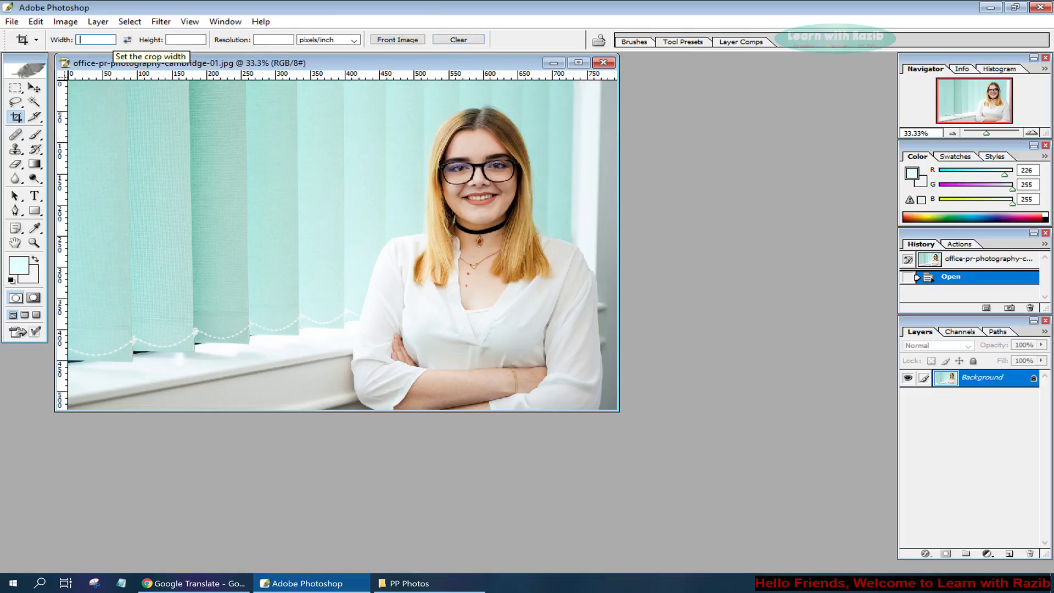
{"action": "type", "text": "40mm"}
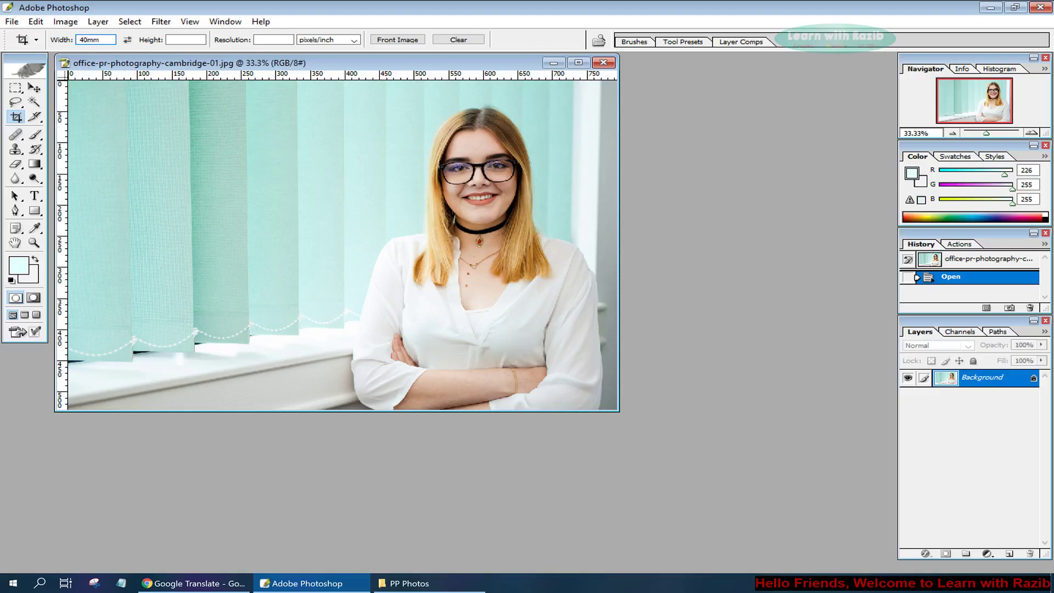
{"action": "left_click", "coordinate": [167, 40]}
{"action": "type", "text": "59"}
{"action": "left_click", "coordinate": [258, 40]}
{"action": "type", "text": "300"}
{"action": "key", "text": "Return"}
Crop the photo to the woman's head and shoulders, centring the crop frame on her face
{"action": "left_click_drag", "start_coordinate": [591, 301], "coordinate": [310, 71]}
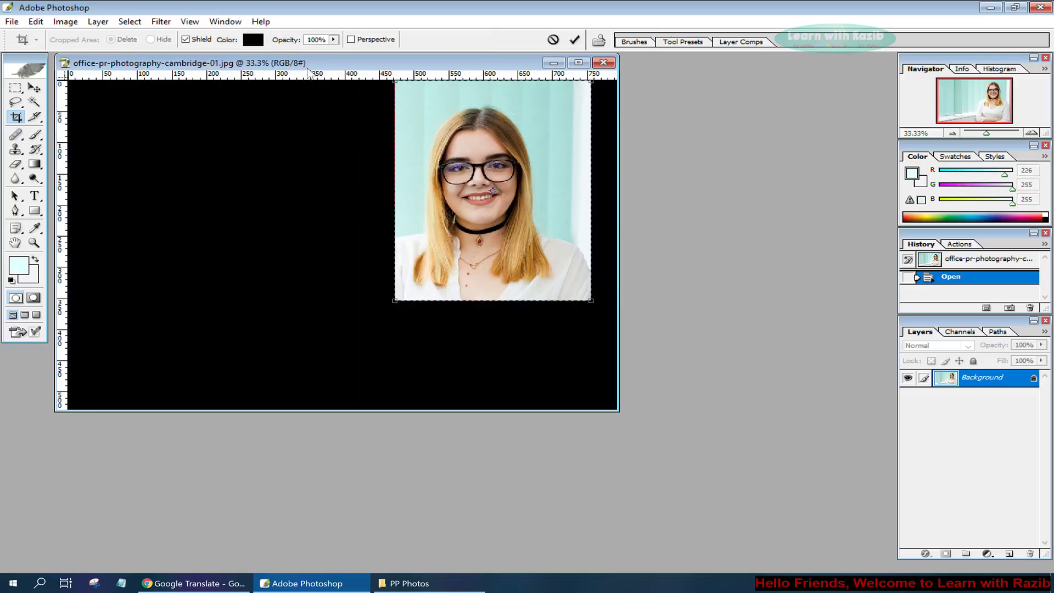
{"action": "left_click_drag", "start_coordinate": [494, 190], "coordinate": [507, 211]}
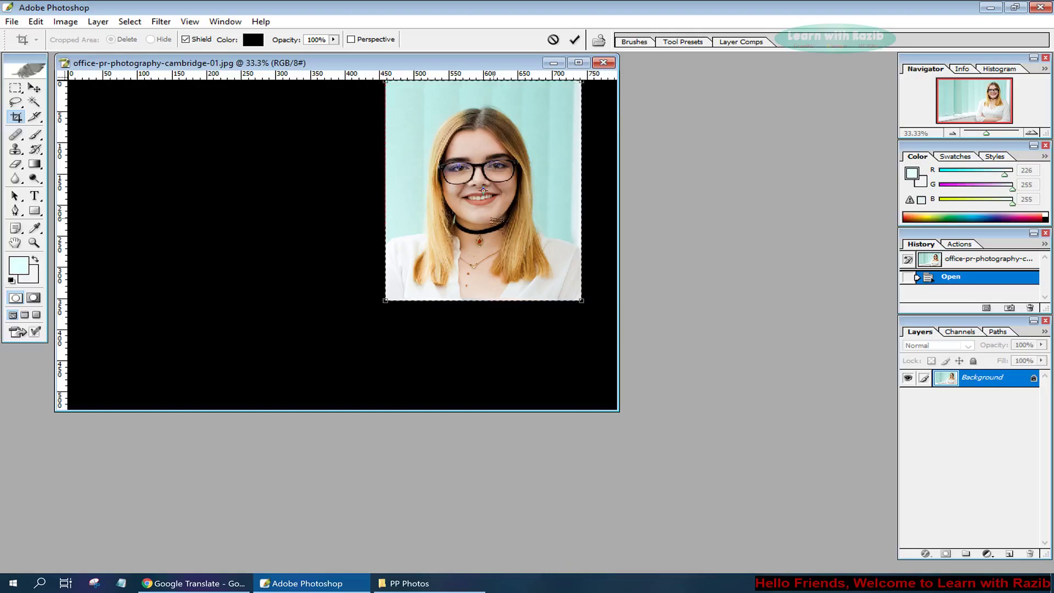
{"action": "left_click", "coordinate": [574, 40]}
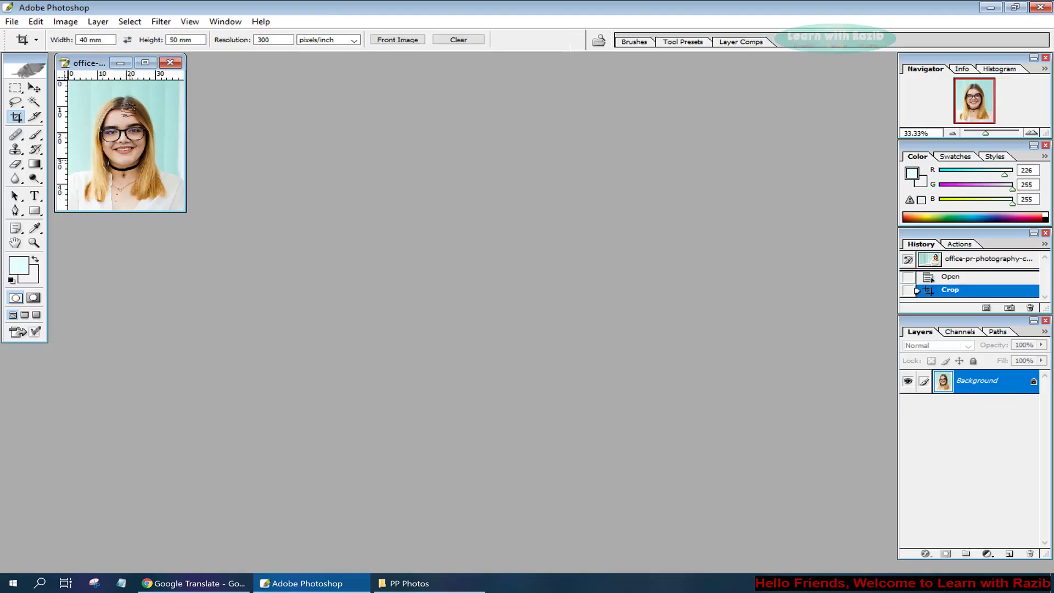
Maximize the image window, add a new empty layer and make the Background layer active again
{"action": "left_click_drag", "start_coordinate": [100, 66], "coordinate": [407, 176]}
{"action": "double_click", "coordinate": [454, 176]}
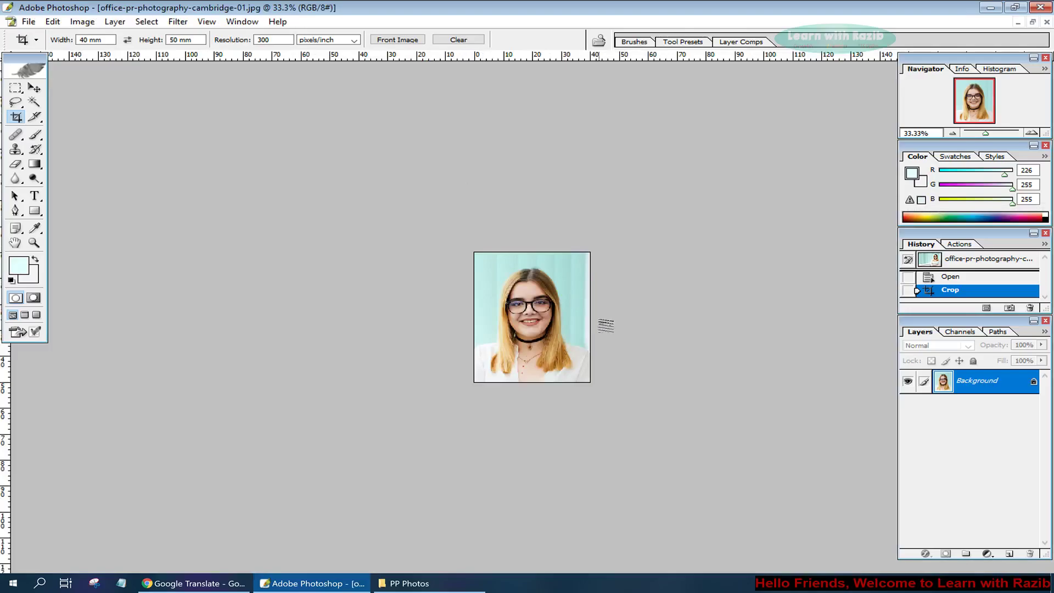
{"action": "key", "text": "ctrl+plus"}
{"action": "key", "text": "ctrl+plus"}
{"action": "key", "text": "ctrl+plus"}
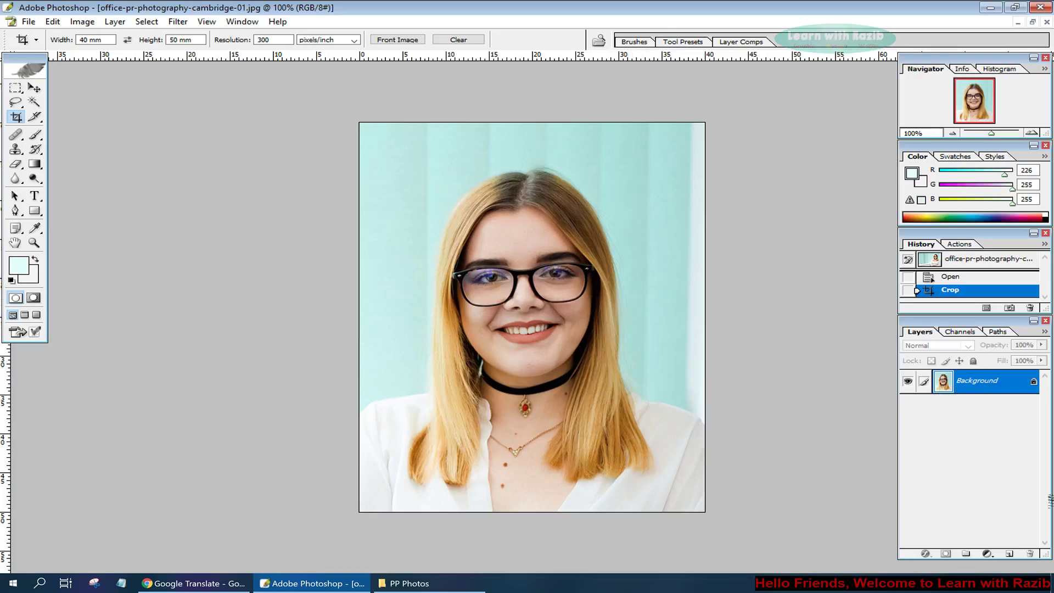
{"action": "left_click", "coordinate": [1010, 553]}
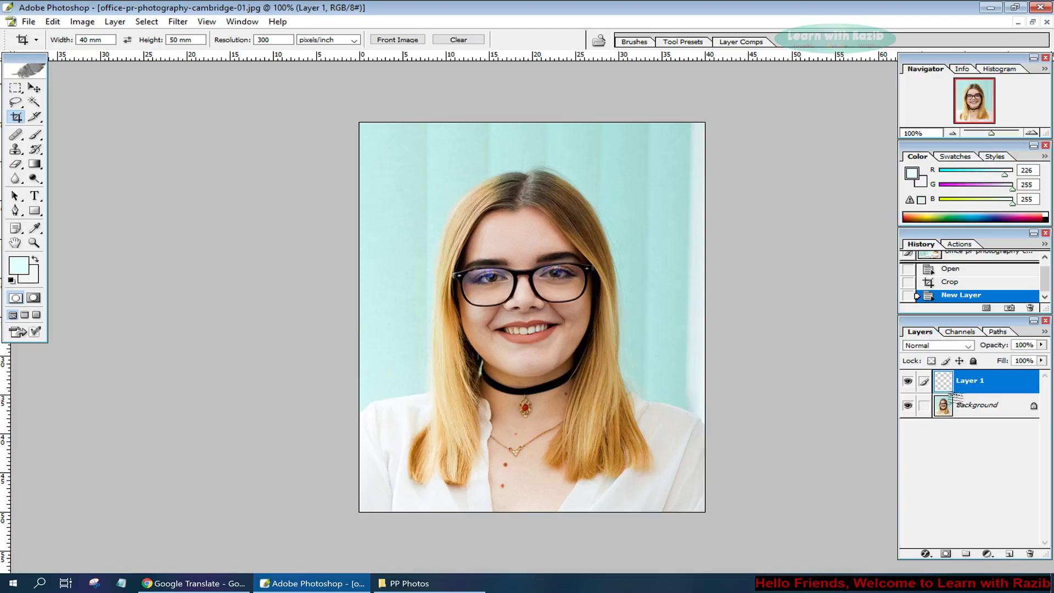
{"action": "left_click", "coordinate": [972, 406]}
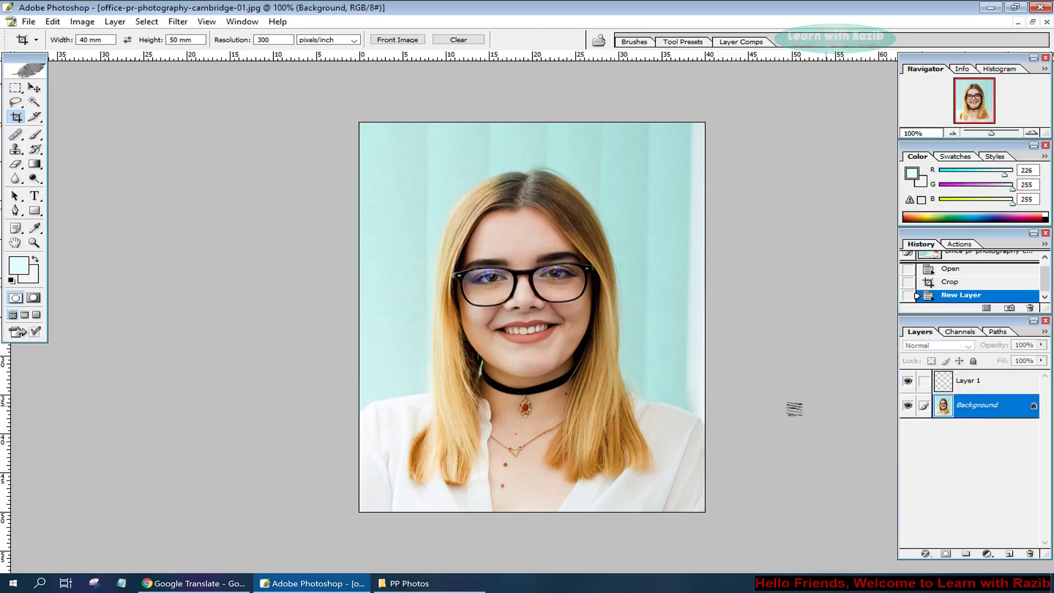
Start a Pen tool path at the photo's left edge, tracing the shoulder and the lower outer edge of the hair
{"action": "left_click", "coordinate": [15, 211]}
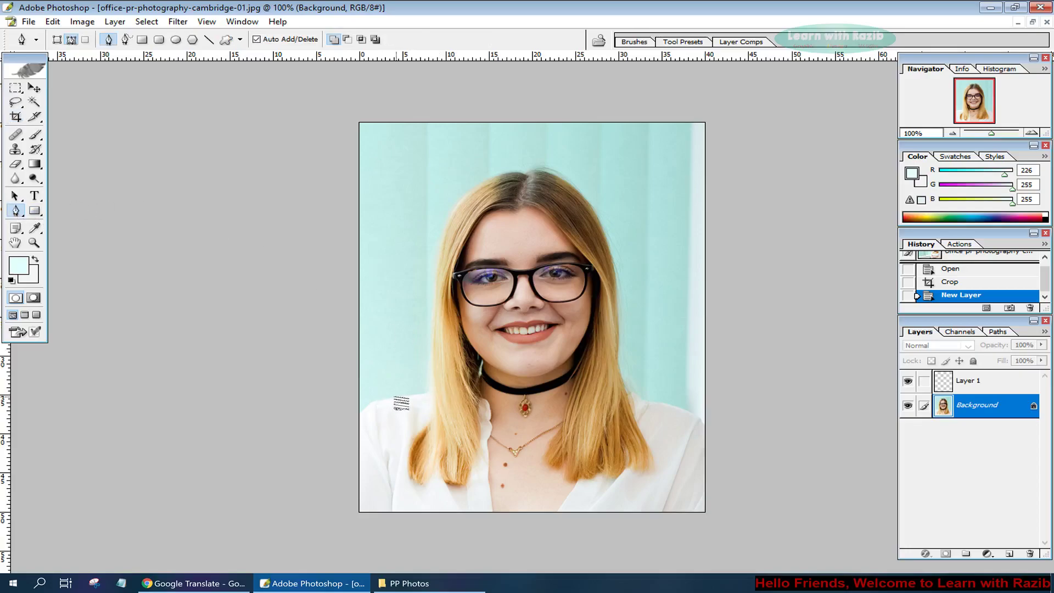
{"action": "key", "text": "ctrl+plus"}
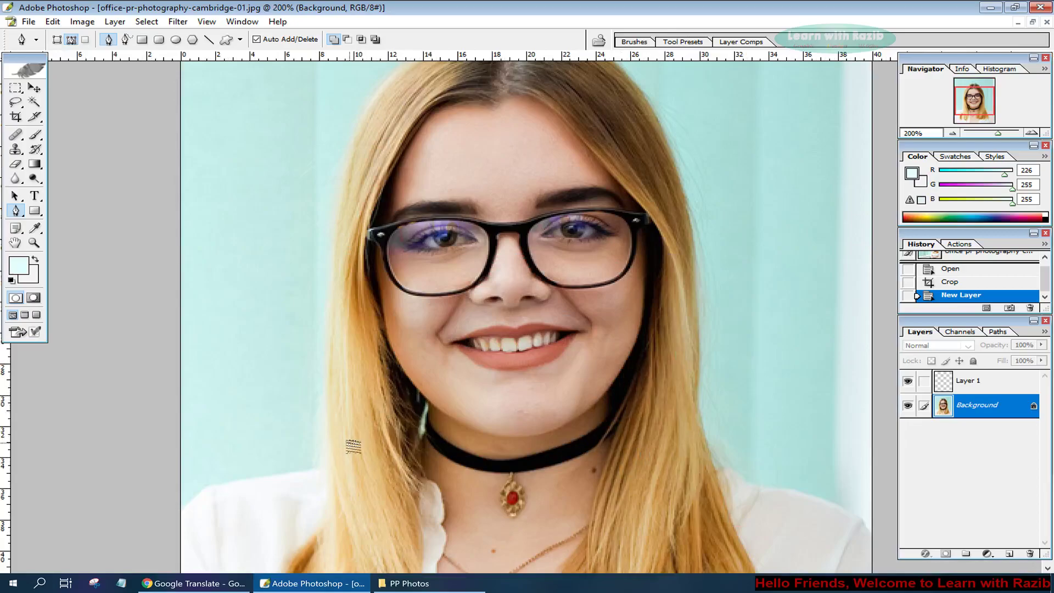
{"action": "scroll", "coordinate": [360, 446], "scroll_direction": "down", "scroll_amount": 3}
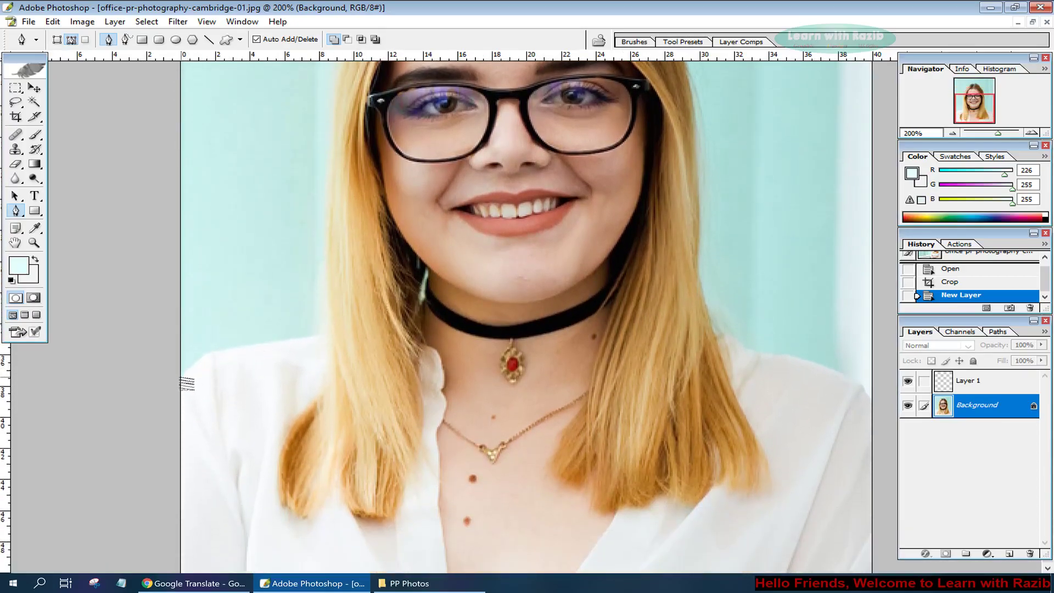
{"action": "left_click", "coordinate": [182, 377]}
{"action": "left_click", "coordinate": [207, 353]}
{"action": "left_click", "coordinate": [217, 353]}
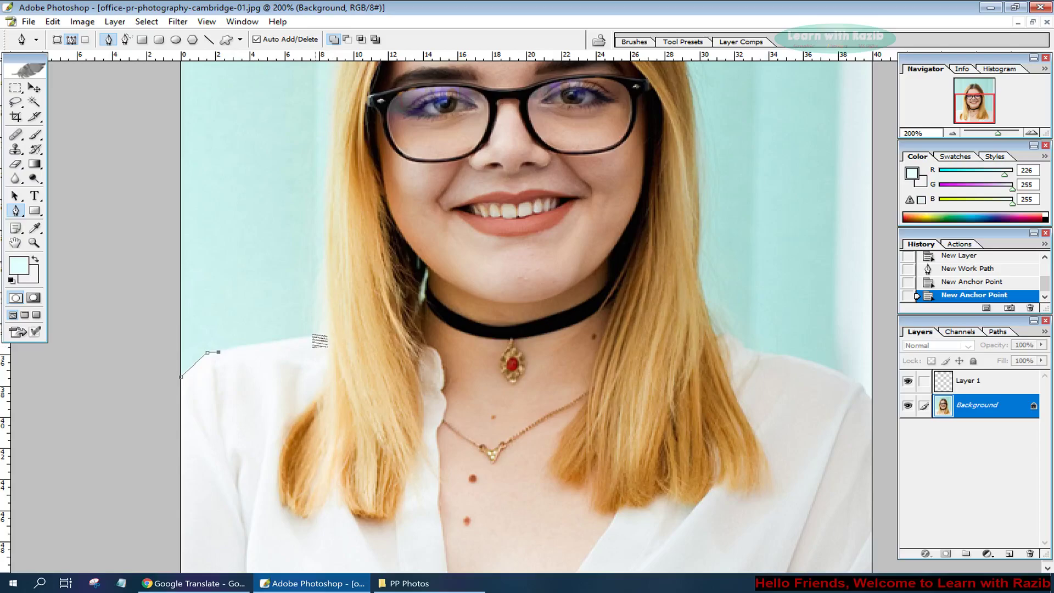
{"action": "left_click_drag", "start_coordinate": [317, 336], "coordinate": [358, 336]}
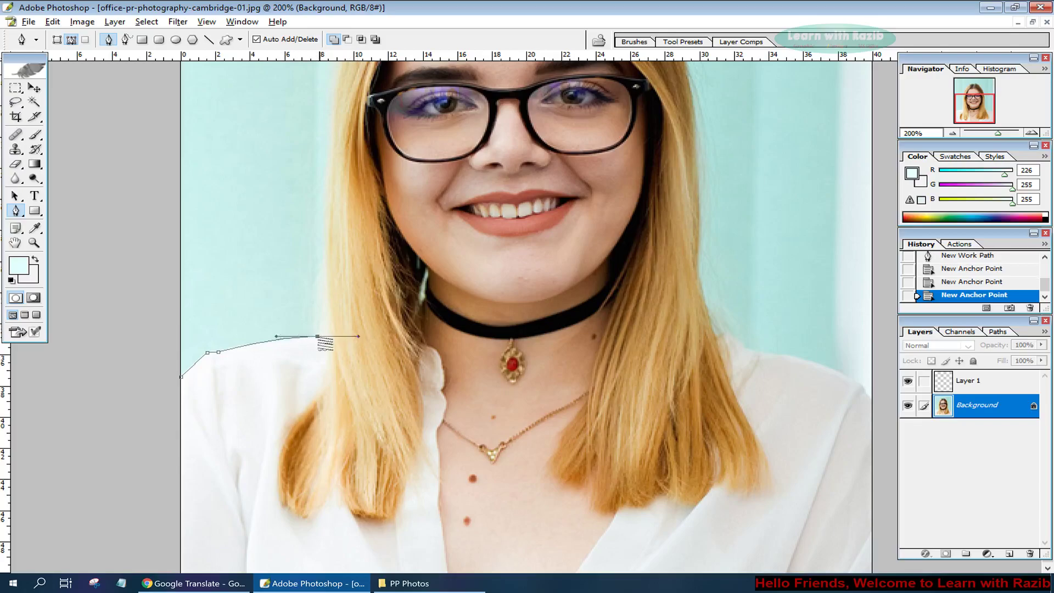
{"action": "left_click", "coordinate": [317, 336], "text": "alt"}
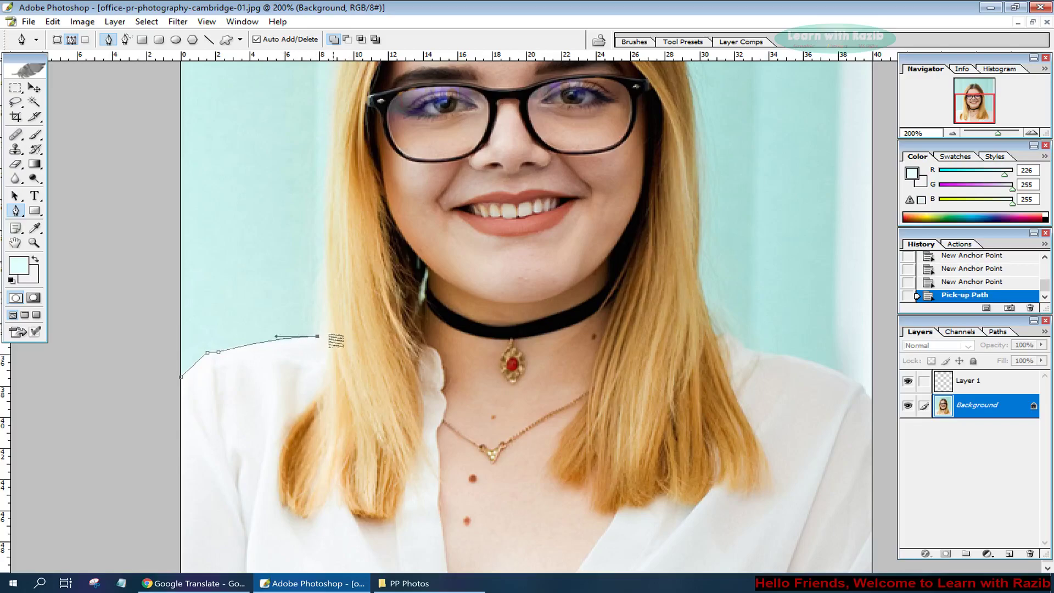
{"action": "left_click", "coordinate": [333, 332]}
{"action": "left_click", "coordinate": [331, 308]}
{"action": "left_click", "coordinate": [329, 251]}
Continue the path up the left side of the hair and over the crown to the parting
{"action": "scroll", "coordinate": [407, 356], "scroll_direction": "up", "scroll_amount": 3}
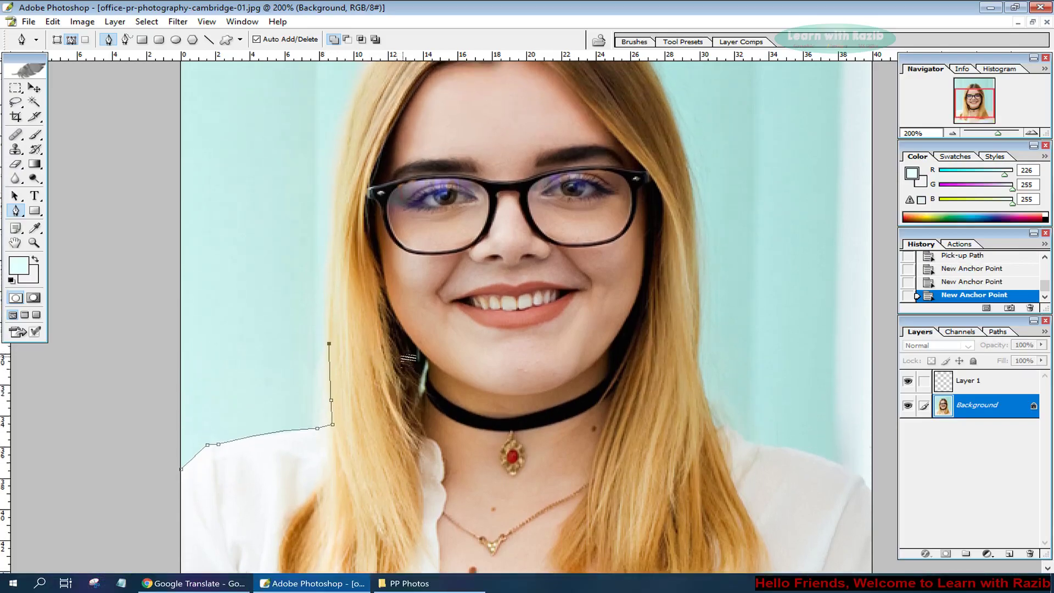
{"action": "scroll", "coordinate": [408, 356], "scroll_direction": "up", "scroll_amount": 3}
{"action": "left_click", "coordinate": [340, 256]}
{"action": "left_click_drag", "start_coordinate": [339, 246], "coordinate": [355, 213]}
{"action": "left_click", "coordinate": [340, 256]}
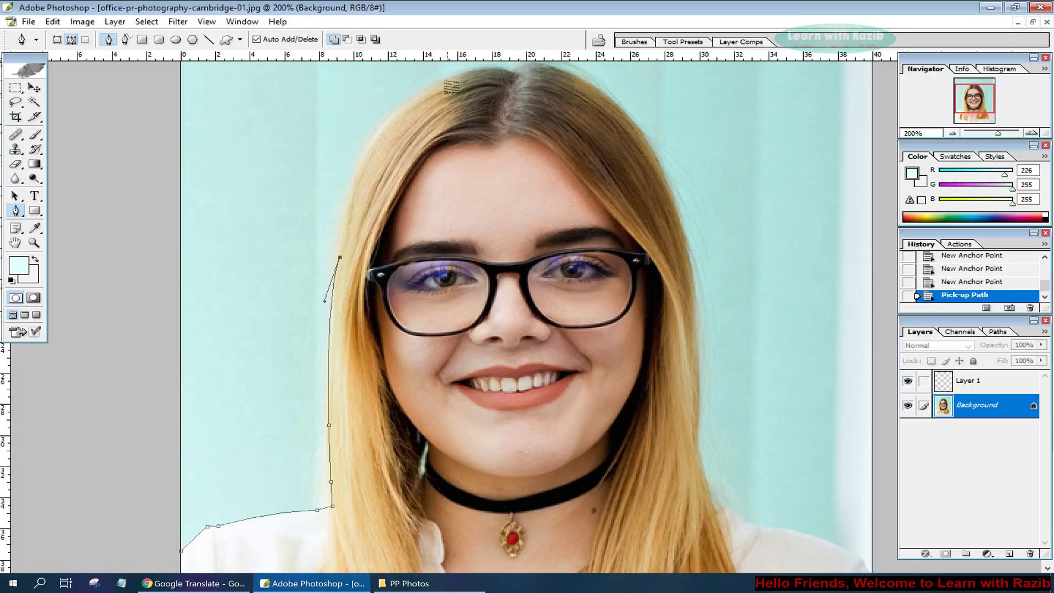
{"action": "left_click_drag", "start_coordinate": [452, 86], "coordinate": [561, 114]}
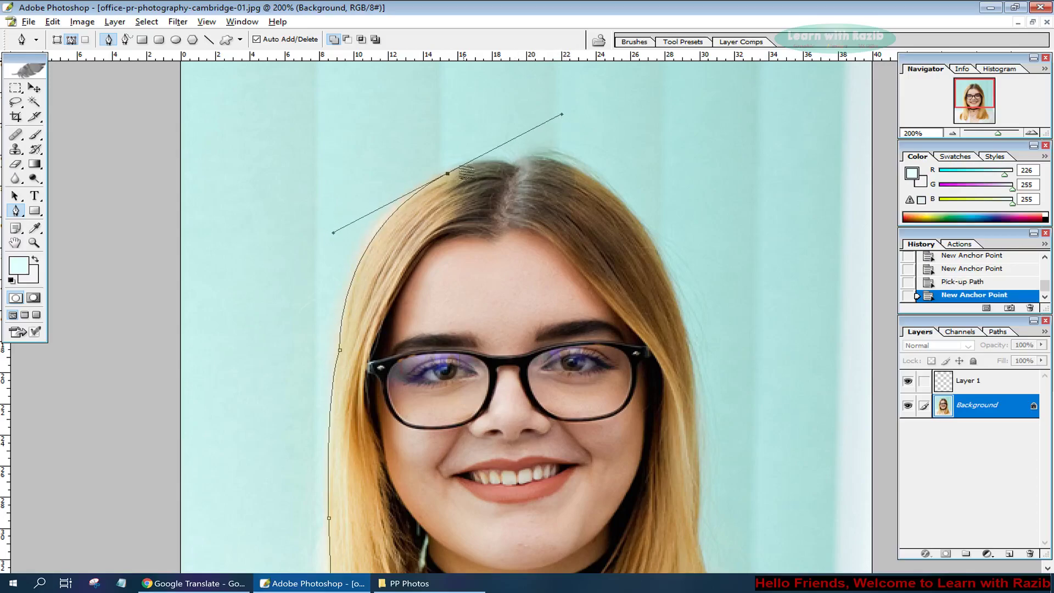
{"action": "left_click", "coordinate": [448, 173]}
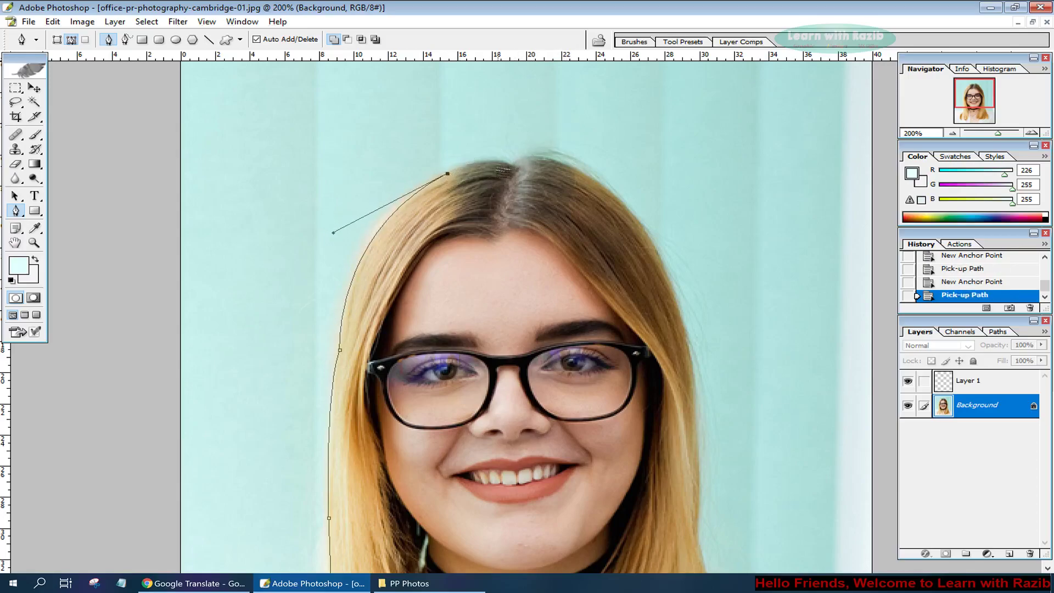
{"action": "left_click_drag", "start_coordinate": [509, 163], "coordinate": [553, 171]}
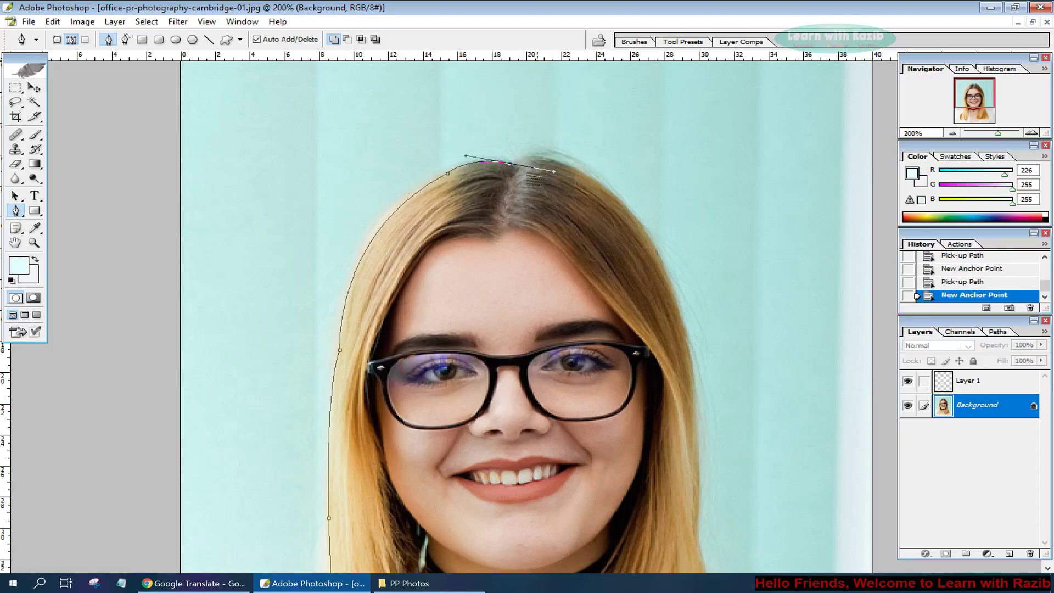
{"action": "left_click", "coordinate": [510, 163]}
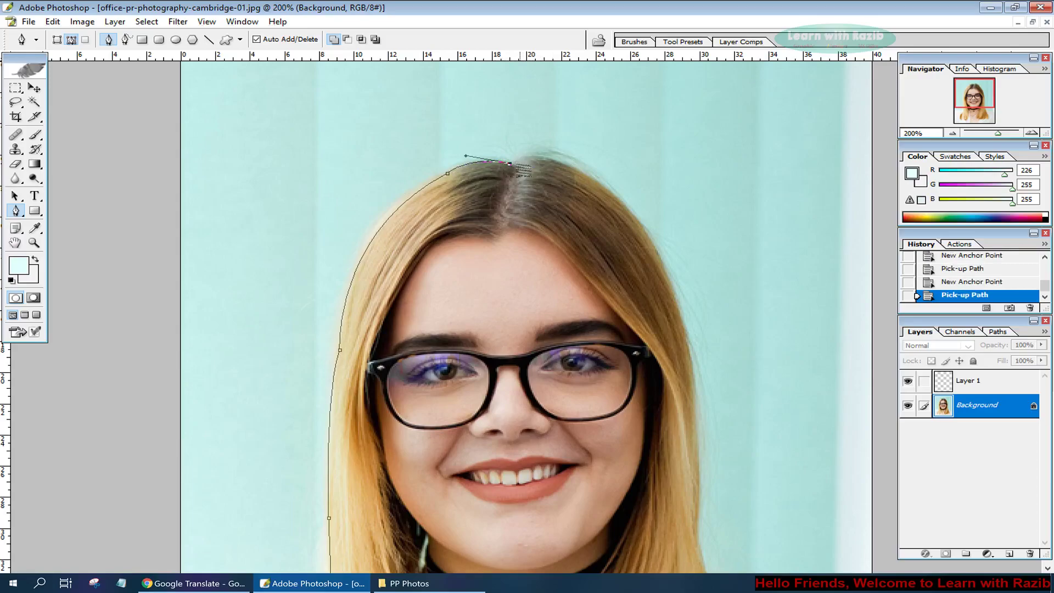
{"action": "left_click", "coordinate": [516, 164]}
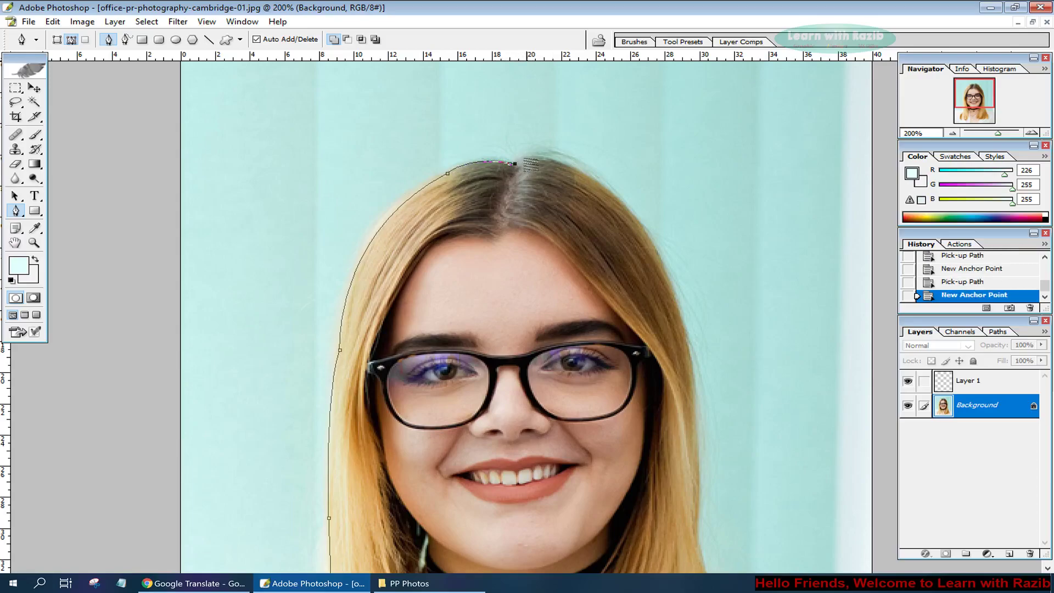
Extend the path from the parting around the right side of the head to just below eye level
{"action": "left_click_drag", "start_coordinate": [535, 157], "coordinate": [556, 157]}
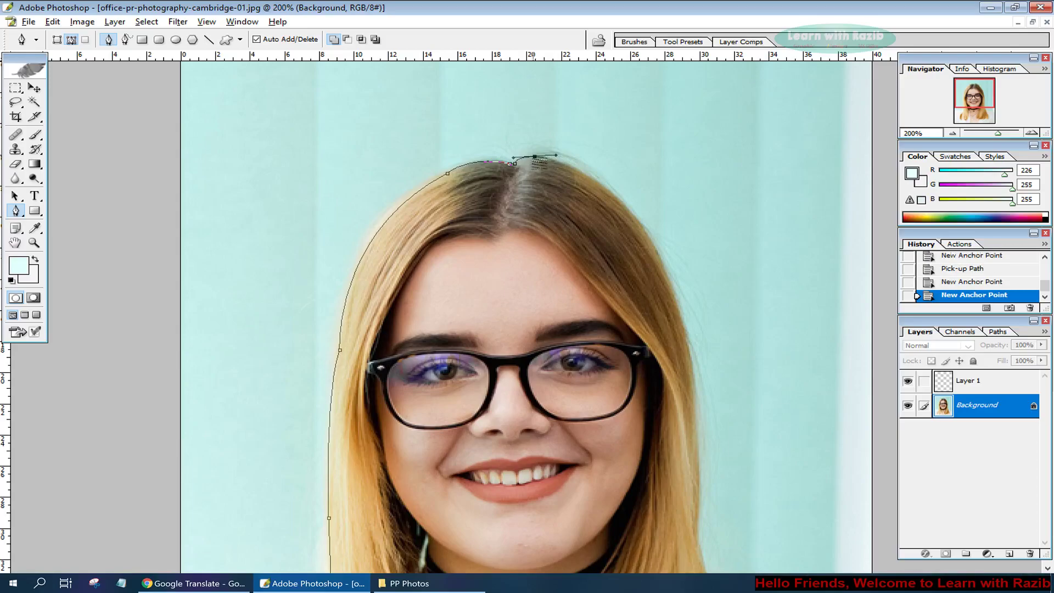
{"action": "left_click", "coordinate": [535, 157]}
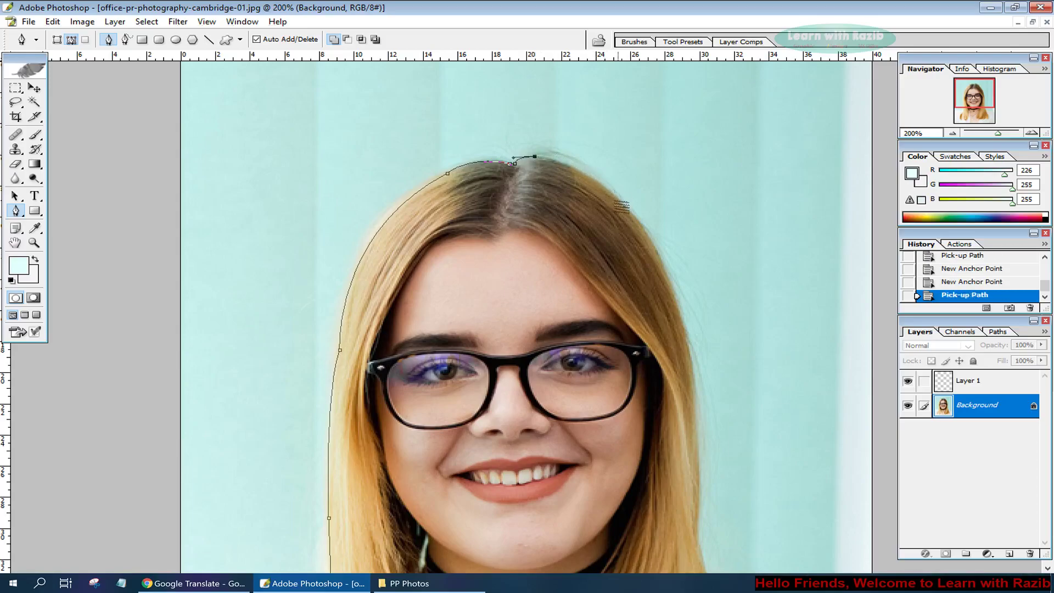
{"action": "left_click_drag", "start_coordinate": [618, 199], "coordinate": [652, 237]}
{"action": "left_click", "coordinate": [619, 198]}
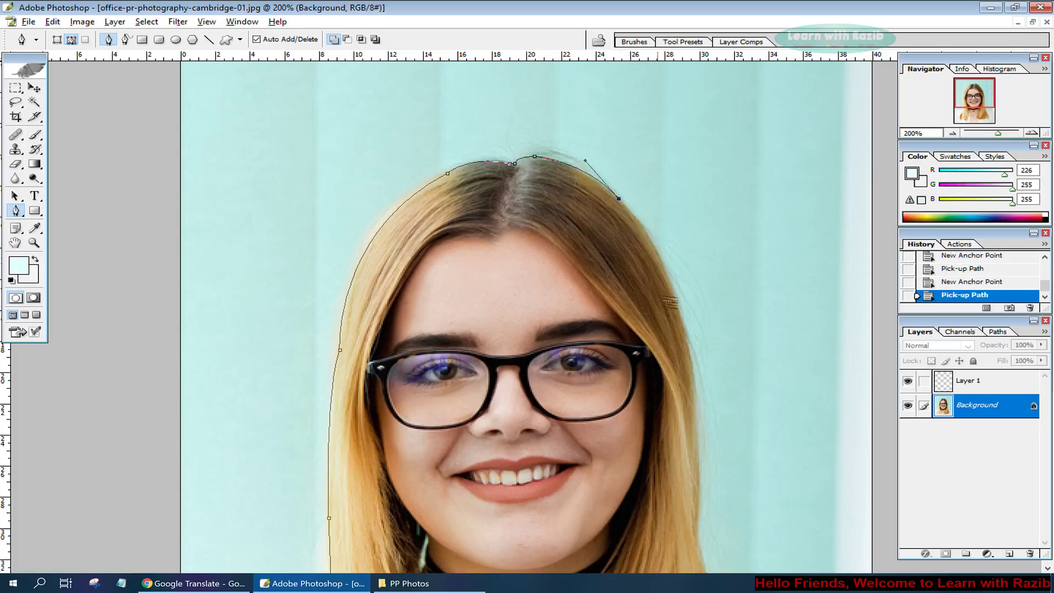
{"action": "left_click_drag", "start_coordinate": [693, 377], "coordinate": [700, 492]}
{"action": "left_click", "coordinate": [701, 491]}
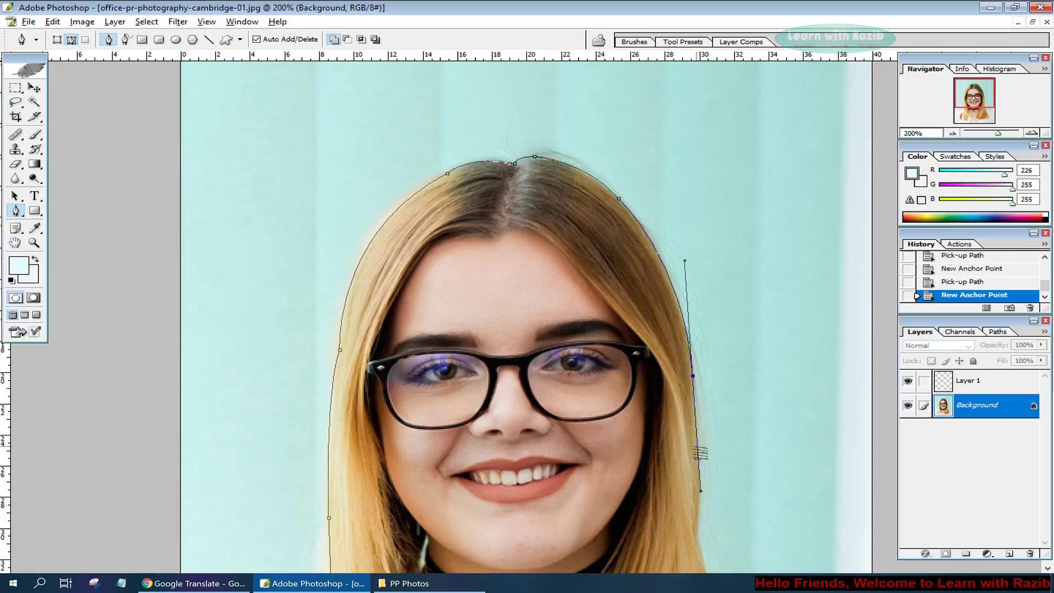
{"action": "left_click", "coordinate": [694, 378]}
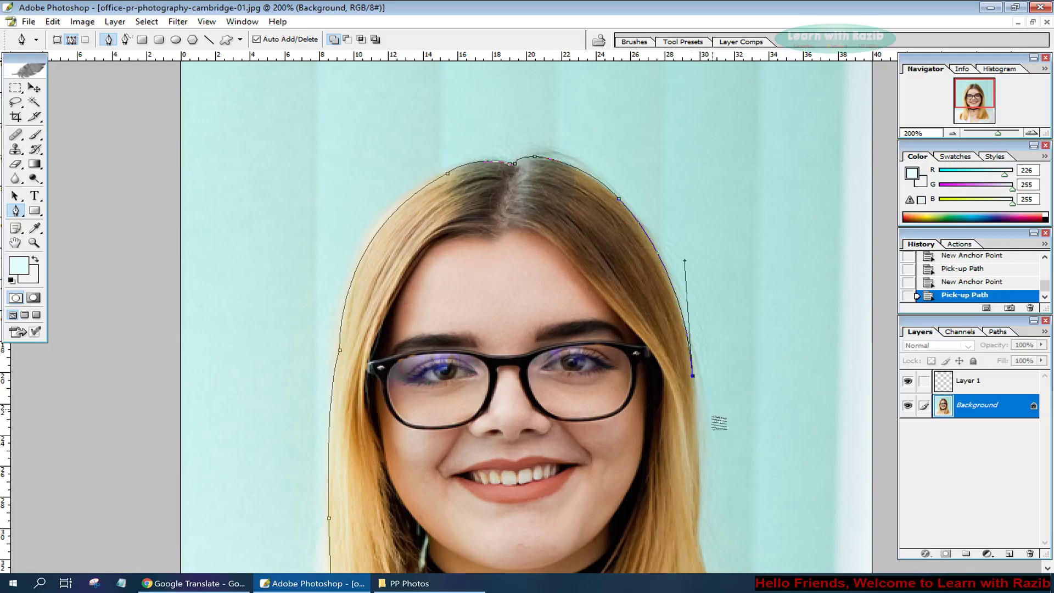
Trace the path down the right outer edge of the hair to where it meets the shoulder
{"action": "scroll", "coordinate": [717, 422], "scroll_direction": "down", "scroll_amount": 5}
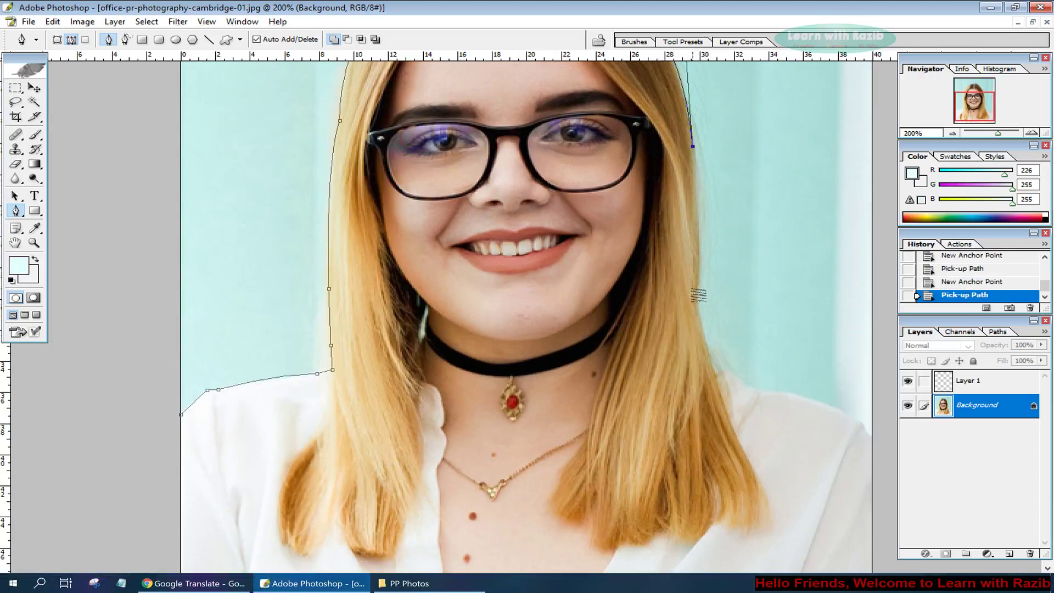
{"action": "left_click", "coordinate": [697, 289]}
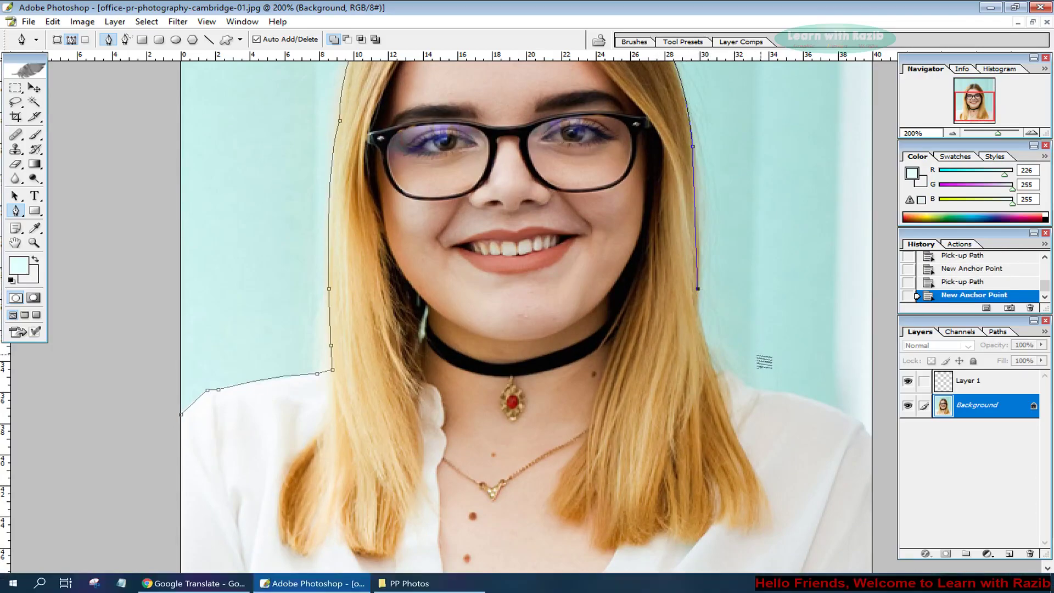
{"action": "scroll", "coordinate": [759, 383], "scroll_direction": "down", "scroll_amount": 1}
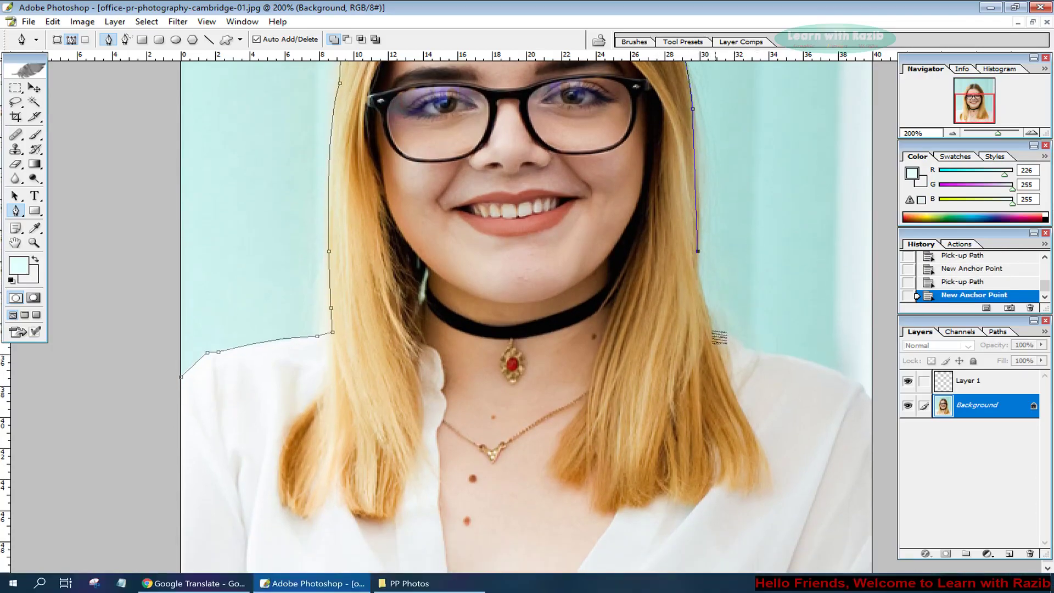
{"action": "left_click_drag", "start_coordinate": [714, 336], "coordinate": [738, 364]}
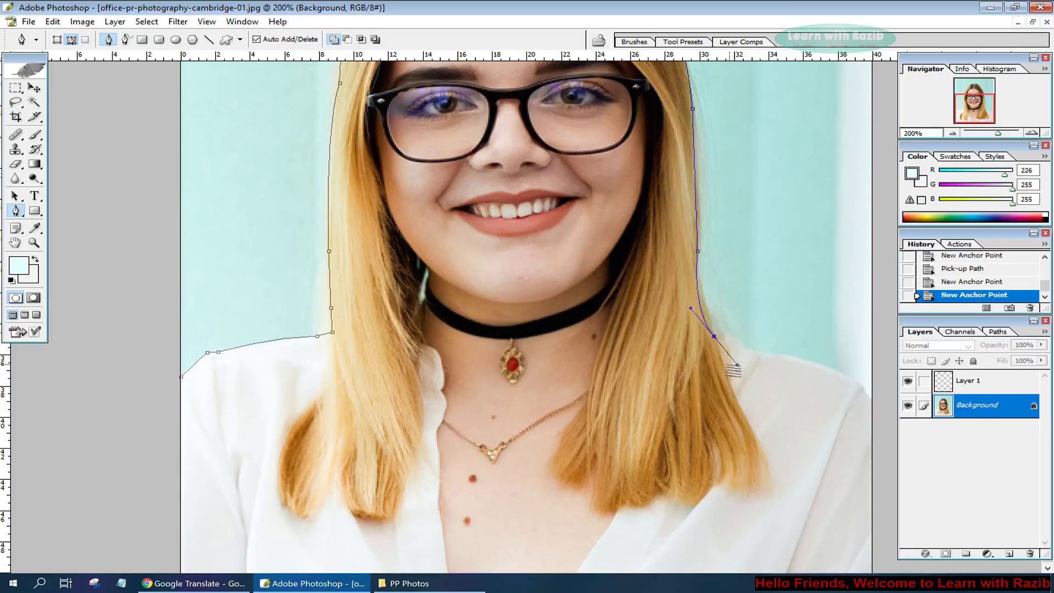
{"action": "left_click", "coordinate": [714, 336]}
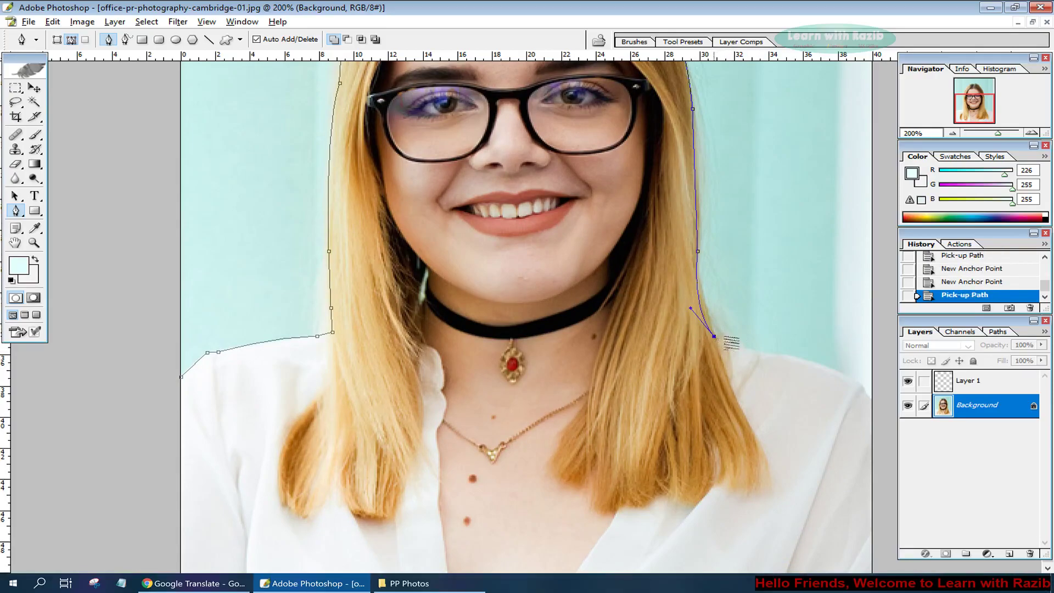
Continue the path from the hair's lower edge across the right shoulder to the photo's right edge
{"action": "left_click_drag", "start_coordinate": [774, 354], "coordinate": [807, 352]}
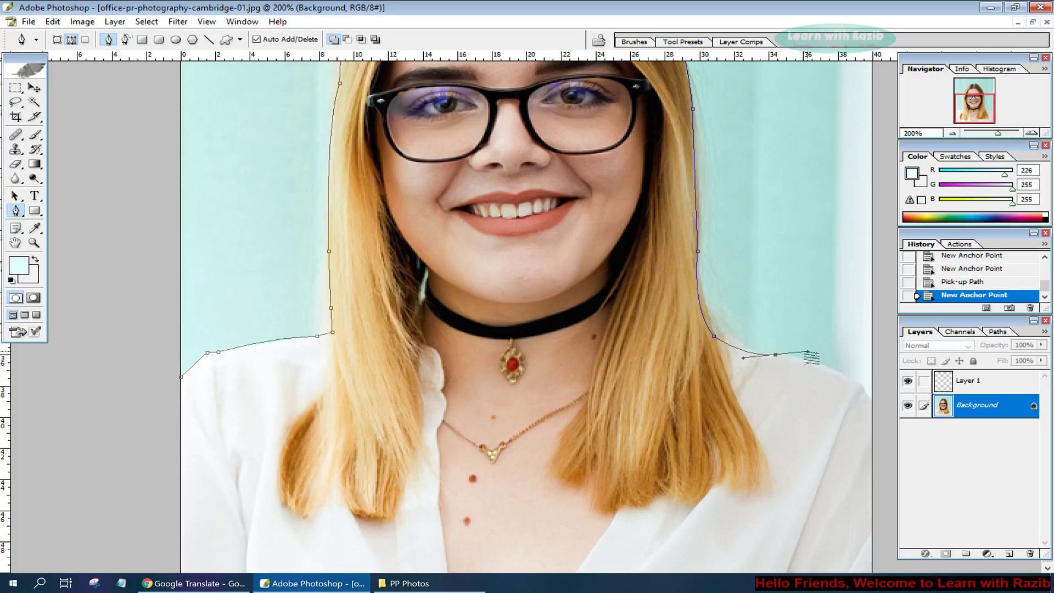
{"action": "left_click", "coordinate": [776, 354], "text": "alt"}
{"action": "left_click_drag", "start_coordinate": [861, 386], "coordinate": [882, 408]}
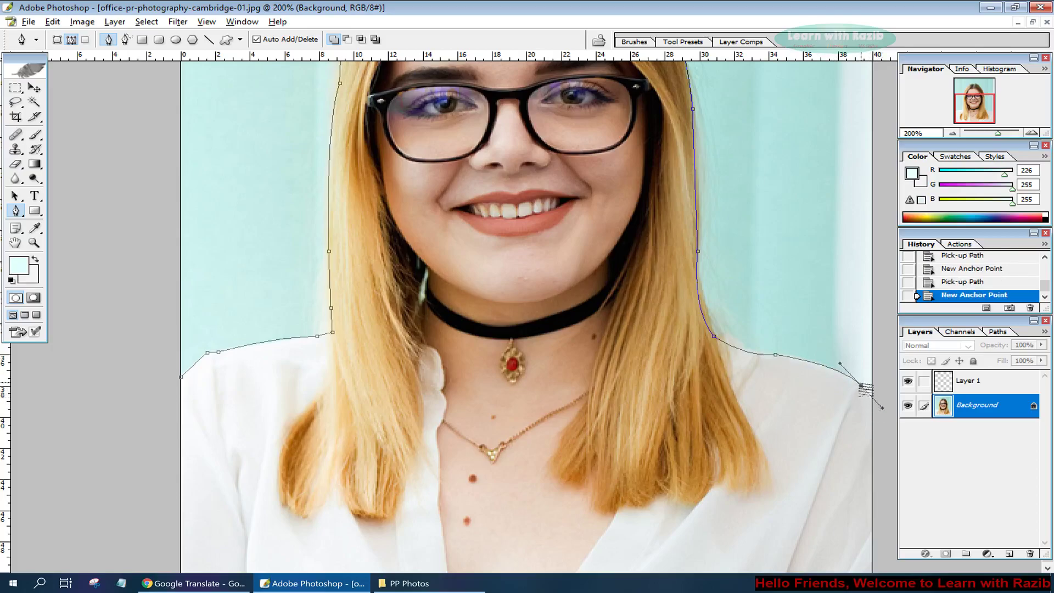
{"action": "left_click", "coordinate": [862, 387], "text": "alt"}
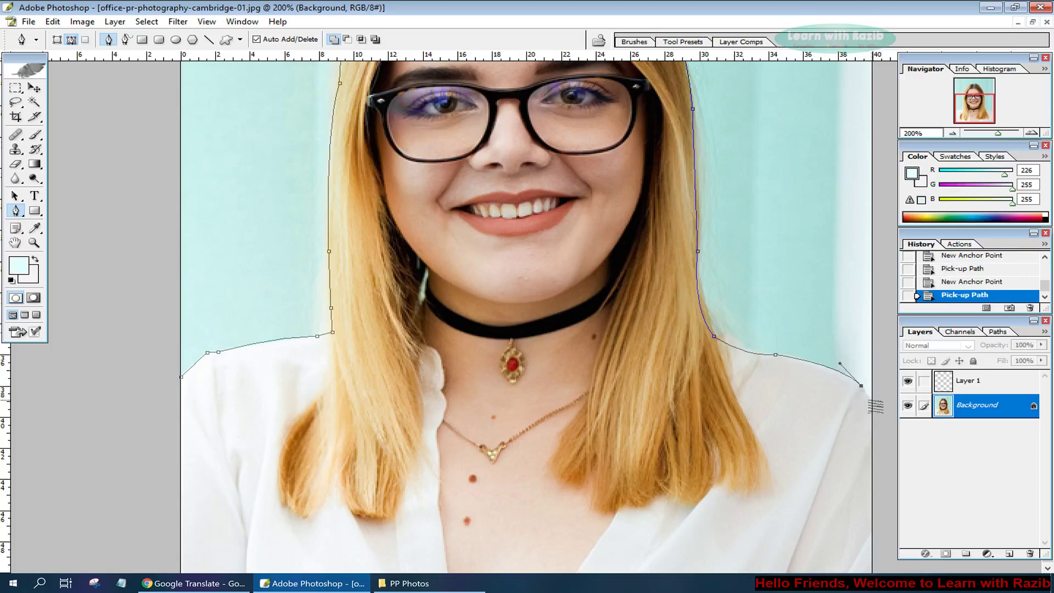
{"action": "left_click", "coordinate": [873, 399]}
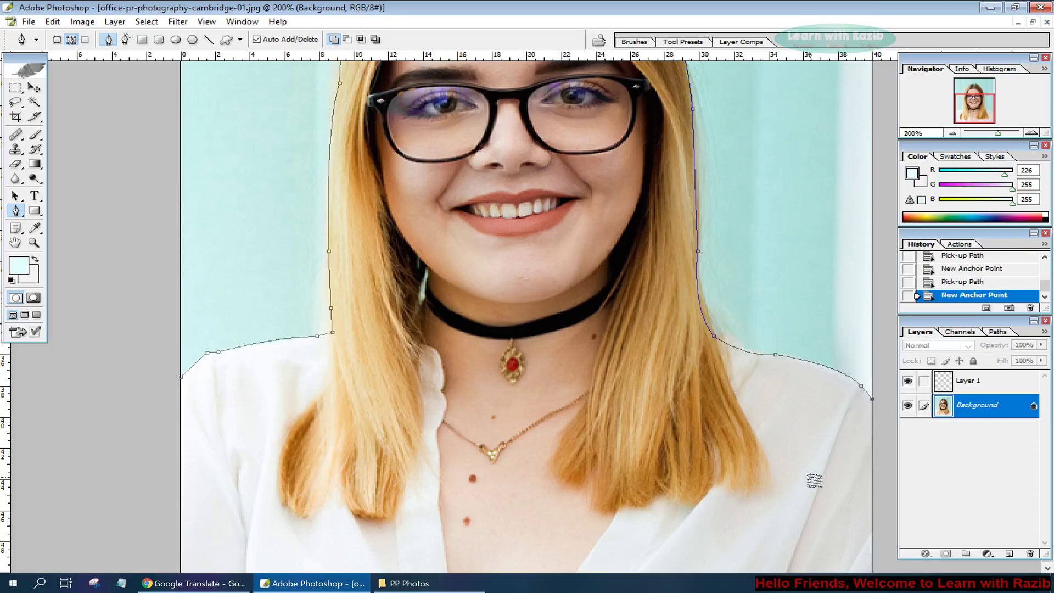
Close the path around the photo's two bottom corners and copy the outlined woman to a new layer
{"action": "key", "text": "ctrl+minus"}
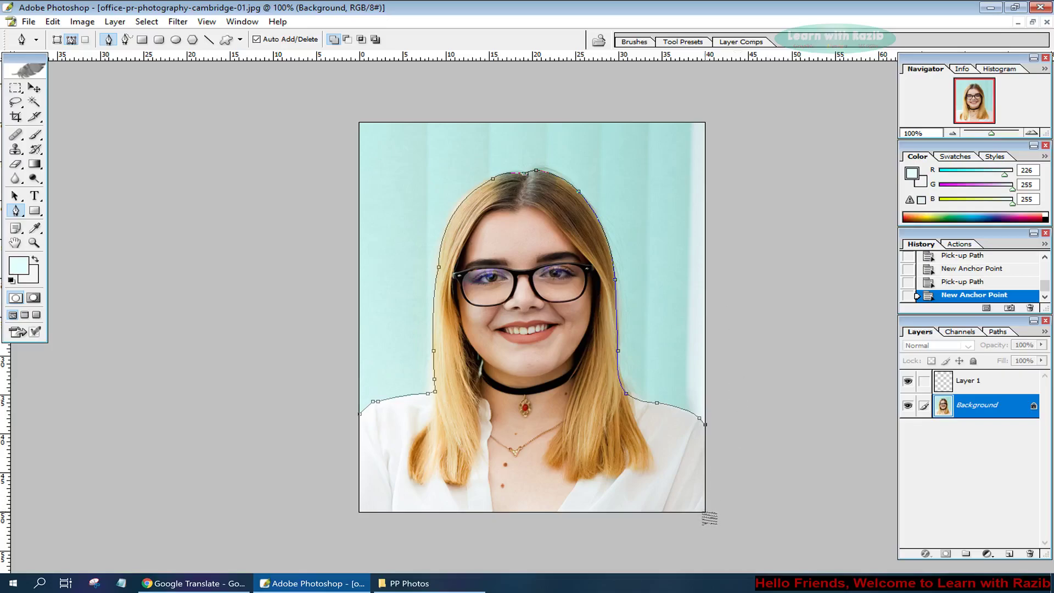
{"action": "left_click", "coordinate": [705, 511]}
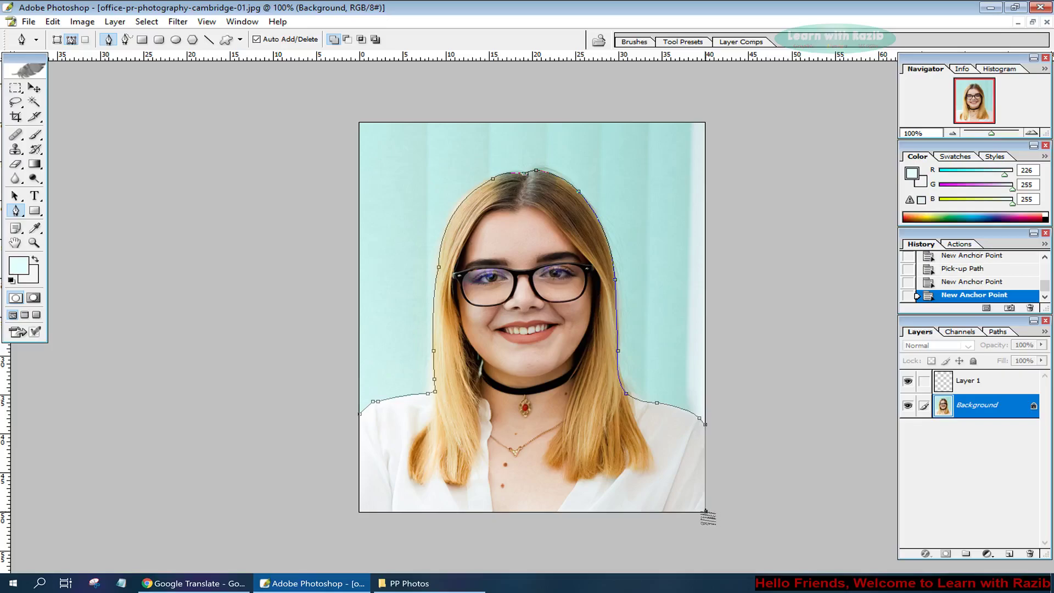
{"action": "left_click", "coordinate": [360, 512]}
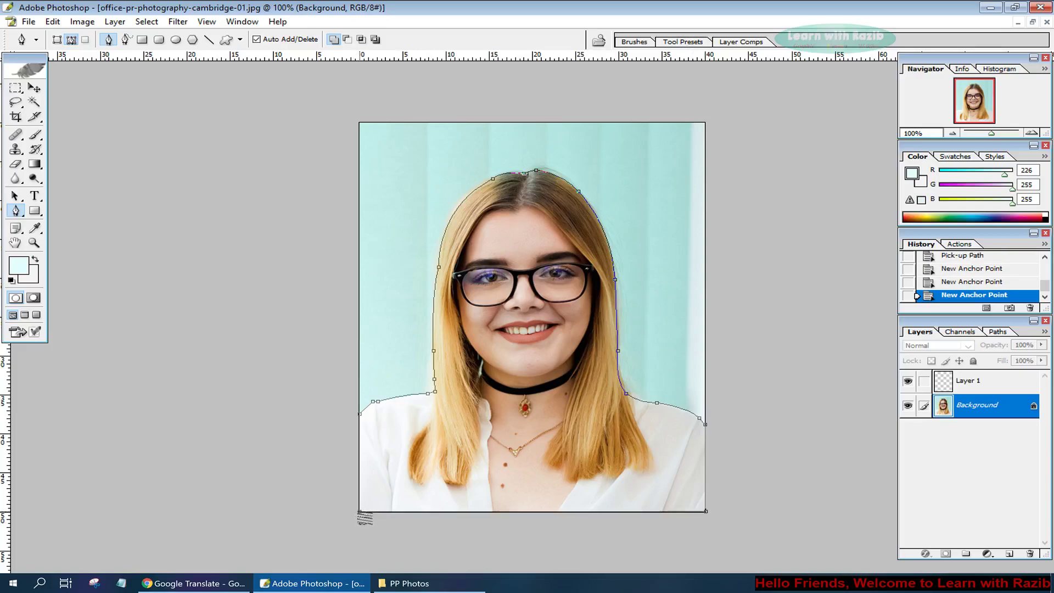
{"action": "left_click", "coordinate": [361, 413]}
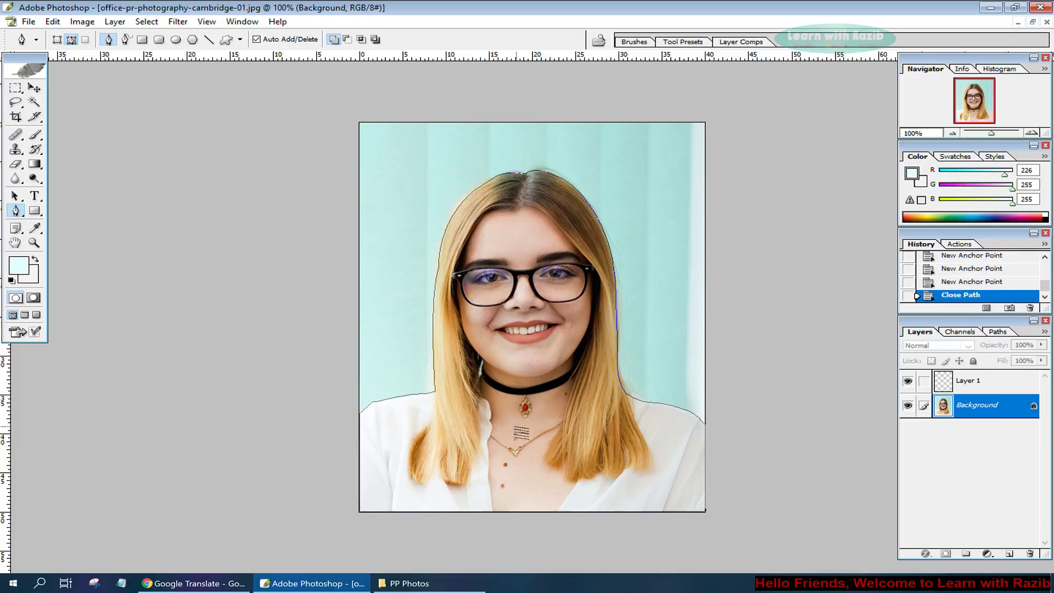
{"action": "key", "text": "ctrl+Return"}
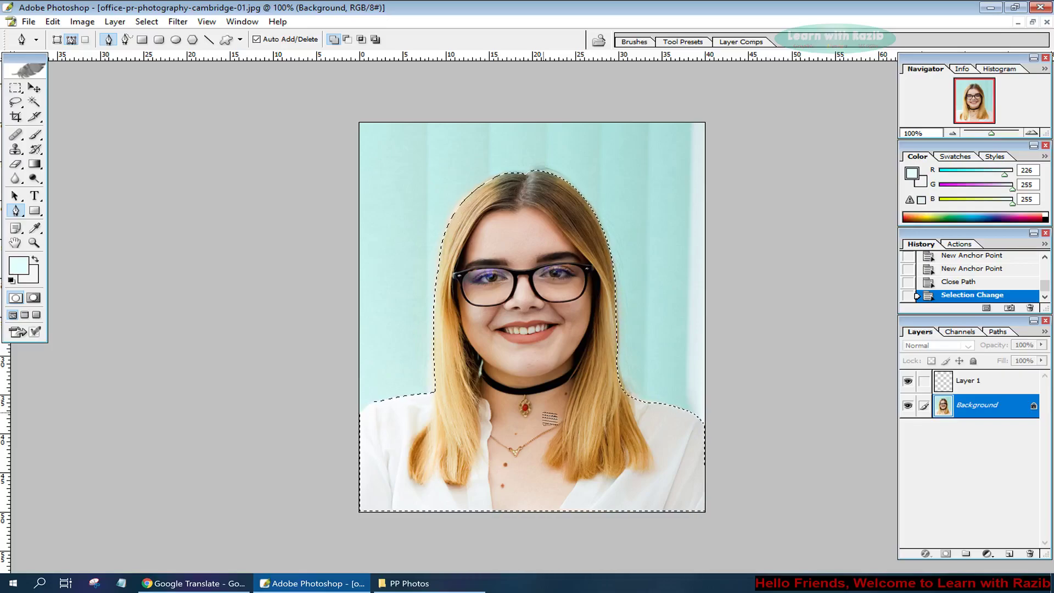
{"action": "key", "text": "ctrl+j"}
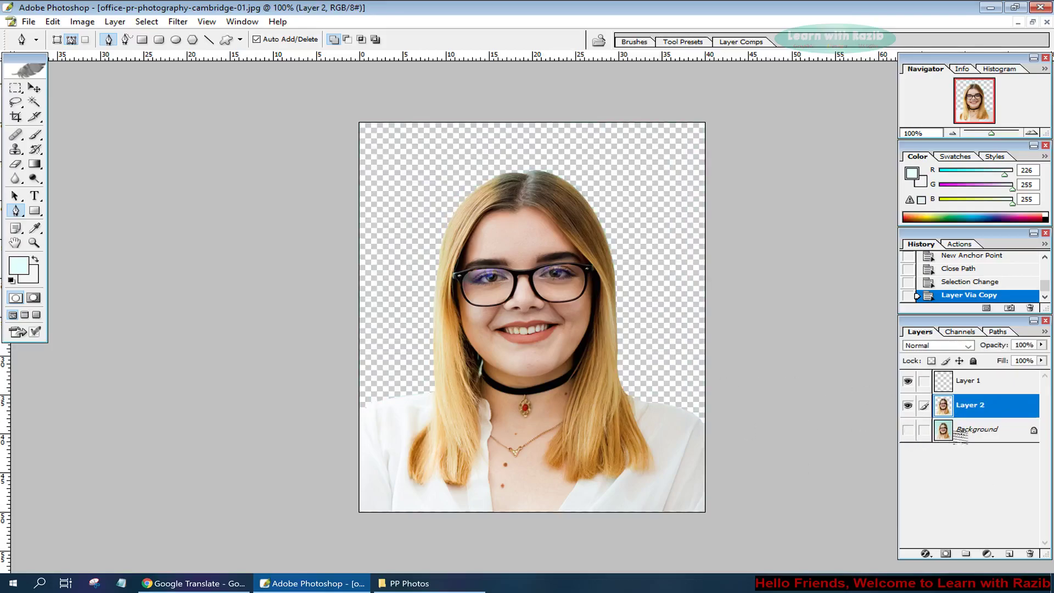
Delete the Background layer and move the empty Layer 1 below the woman's cutout layer
{"action": "left_click", "coordinate": [983, 431]}
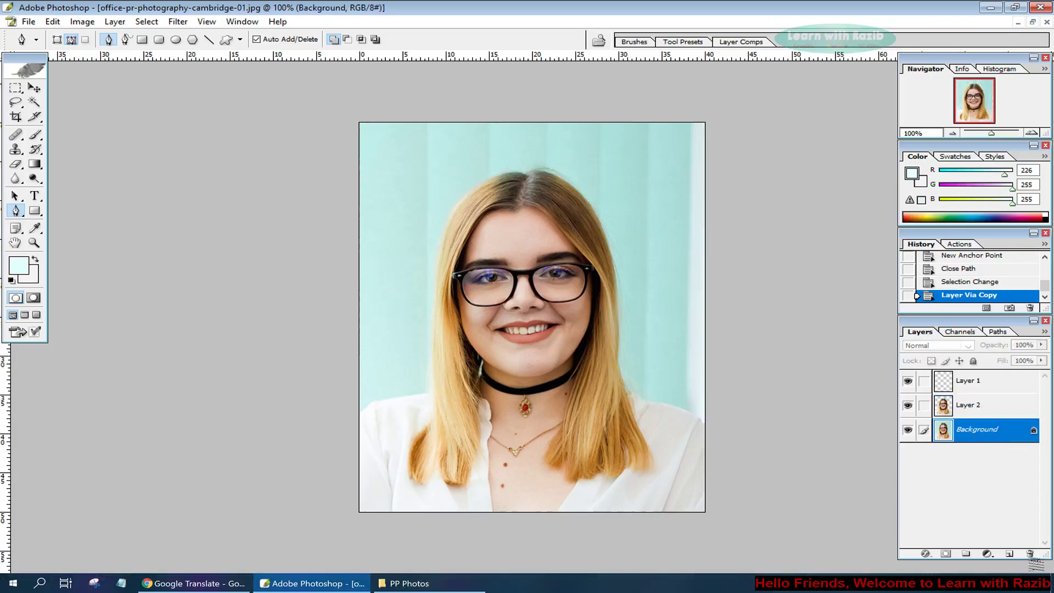
{"action": "left_click", "coordinate": [1031, 554]}
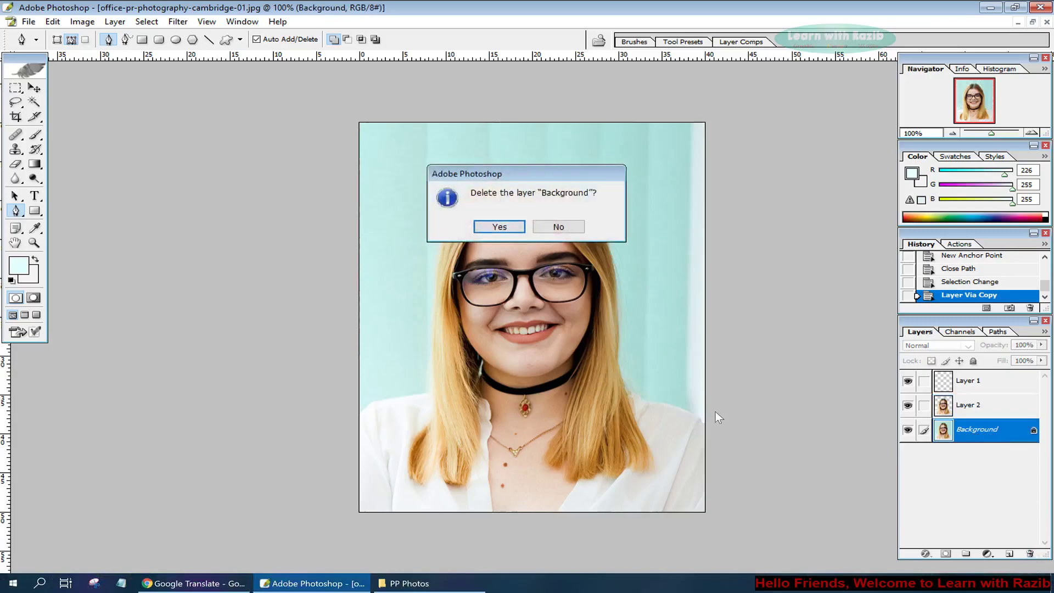
{"action": "left_click", "coordinate": [500, 227]}
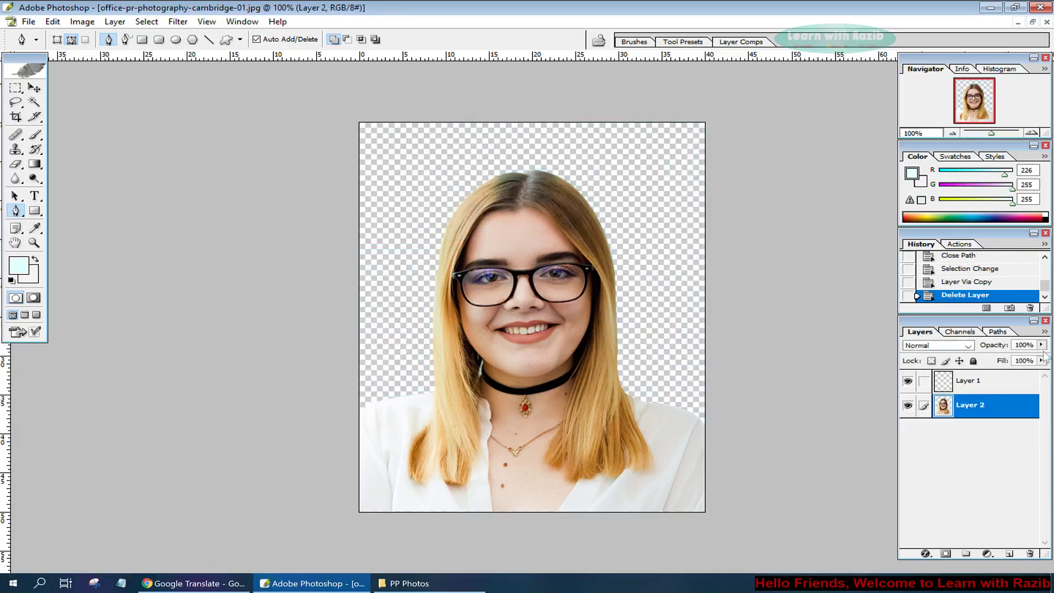
{"action": "left_click", "coordinate": [971, 384]}
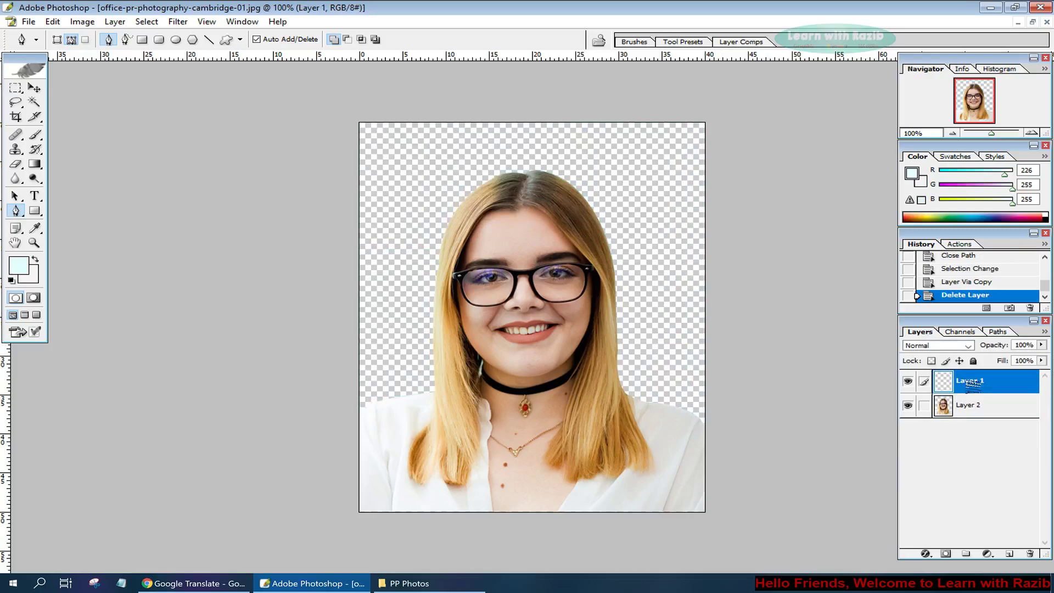
{"action": "left_click_drag", "start_coordinate": [956, 387], "coordinate": [966, 418]}
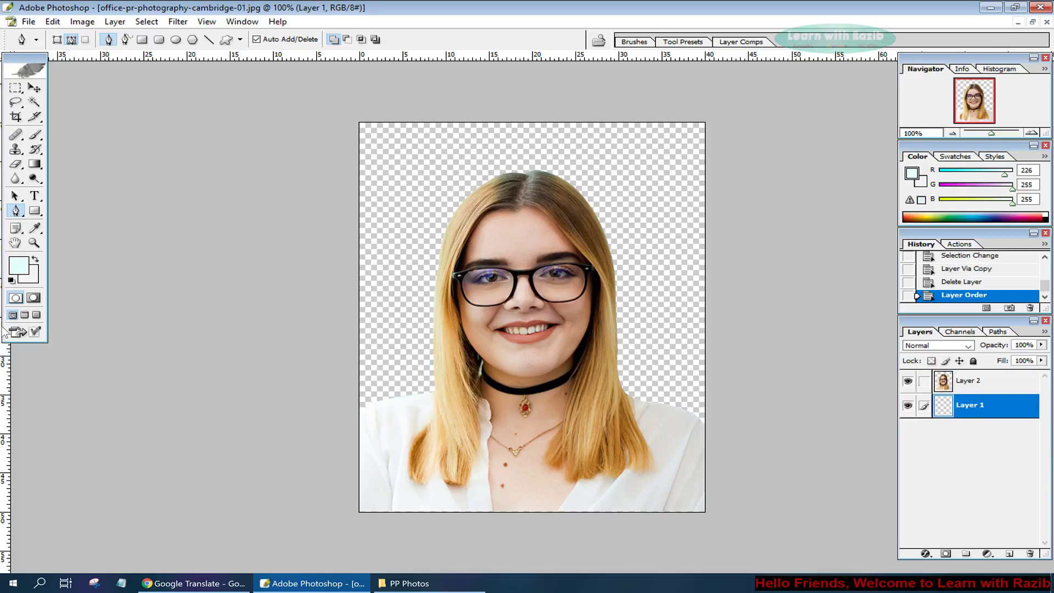
Set the foreground colour to #367cfd and fill the empty Layer 1 with it as the backdrop
{"action": "left_click", "coordinate": [20, 267]}
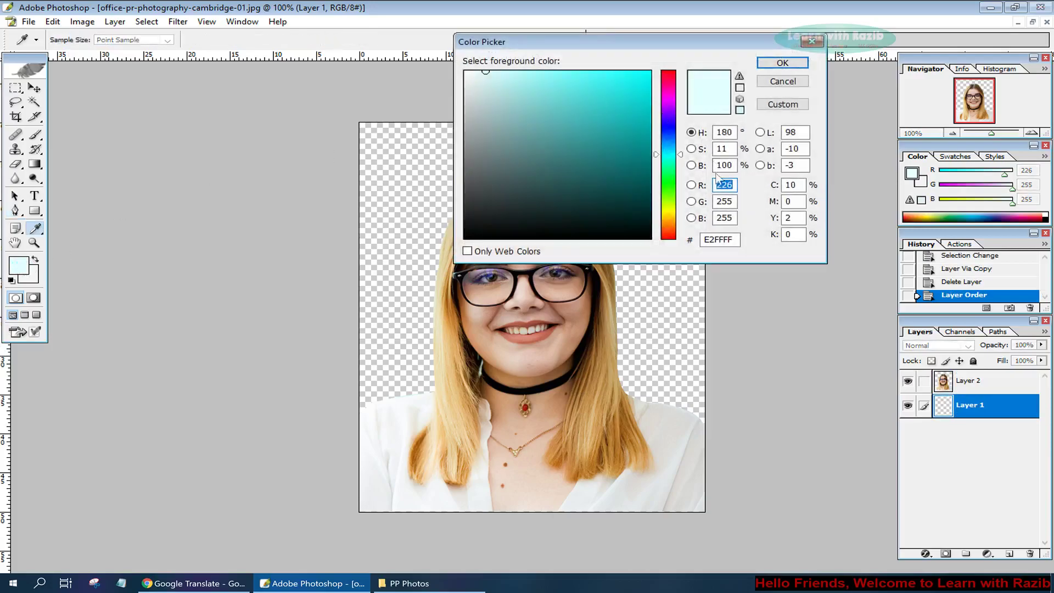
{"action": "left_click", "coordinate": [733, 240]}
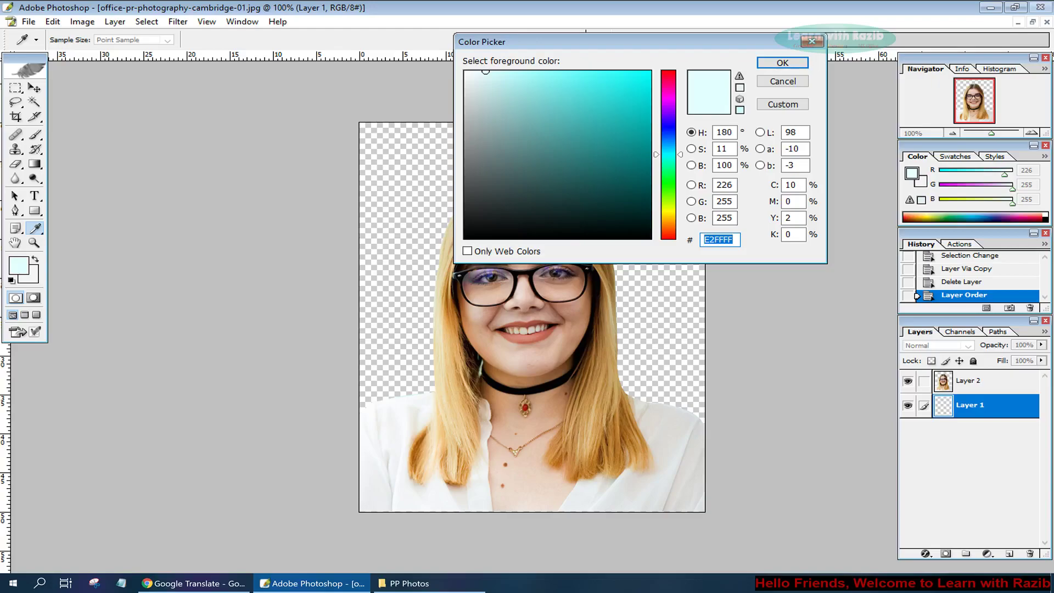
{"action": "type", "text": "3"}
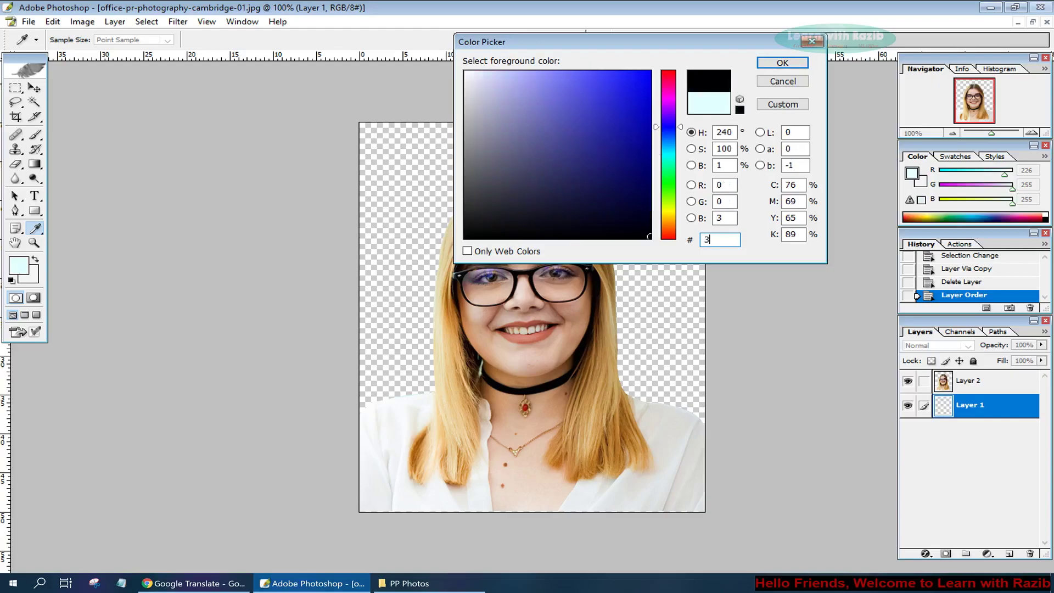
{"action": "type", "text": "67"}
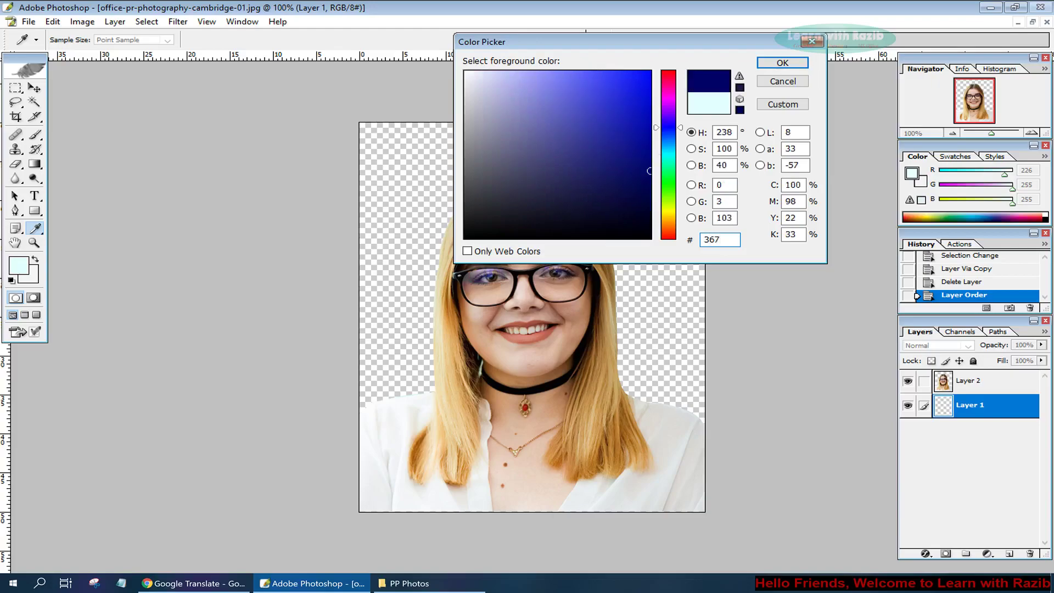
{"action": "type", "text": "cfd"}
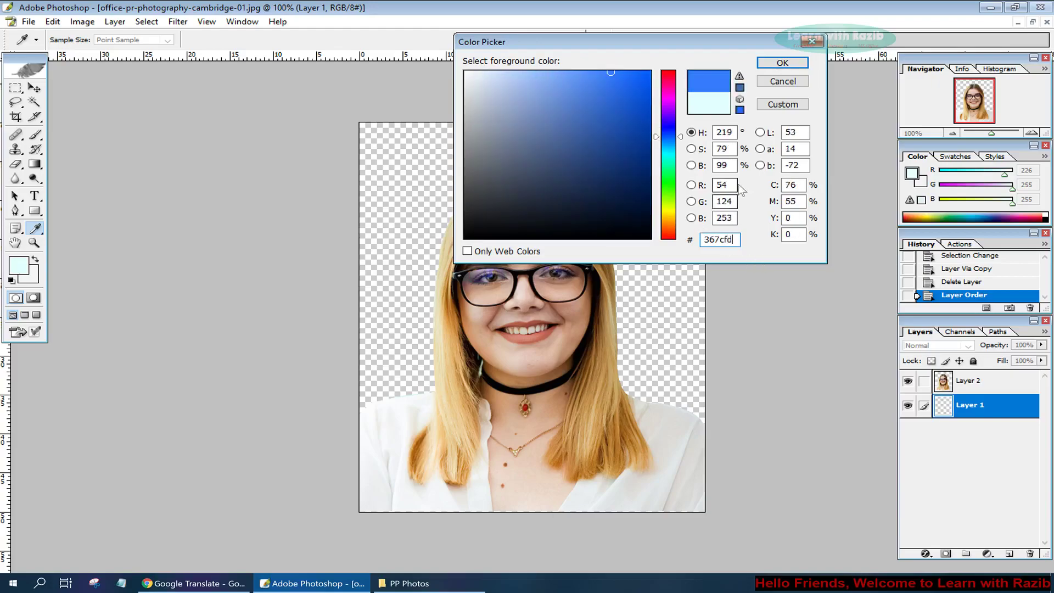
{"action": "left_click", "coordinate": [781, 64]}
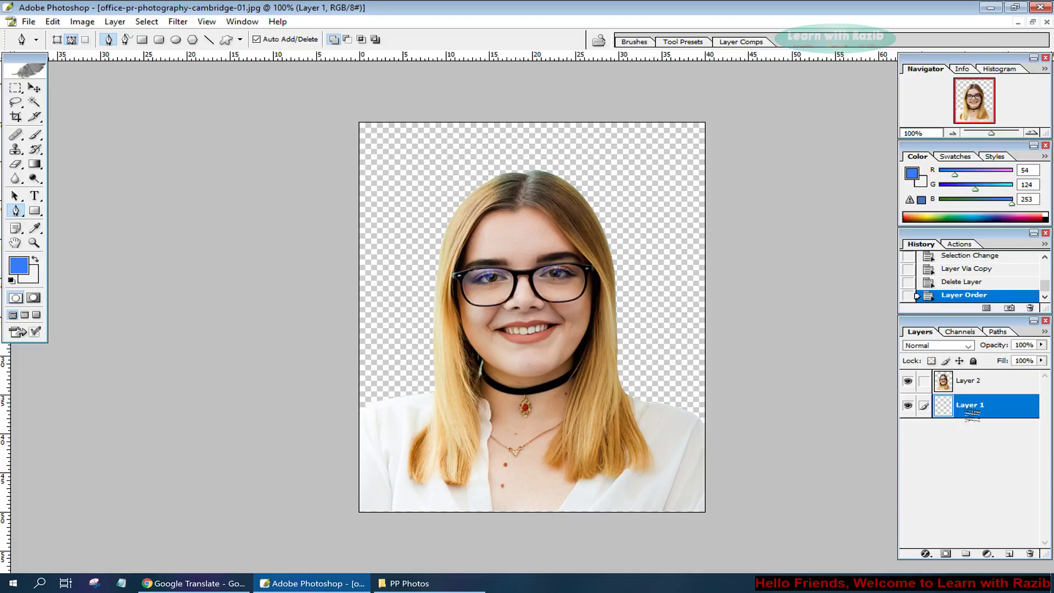
{"action": "mouse_move", "coordinate": [973, 413]}
{"action": "left_mouse_down"}
{"action": "mouse_move", "coordinate": [320, 336]}
{"action": "mouse_move", "coordinate": [145, 289]}
{"action": "mouse_move", "coordinate": [987, 406]}
{"action": "left_mouse_up"}
{"action": "key", "text": "alt+BackSpace"}
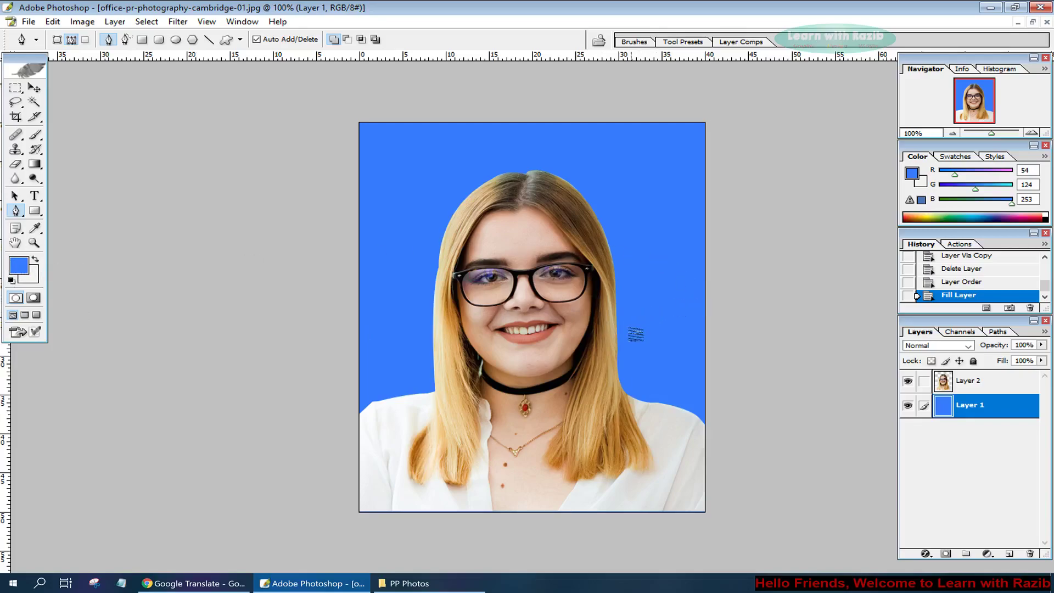
Soften the woman's left shoulder edge on the cutout layer with the Blur tool
{"action": "left_click", "coordinate": [34, 90]}
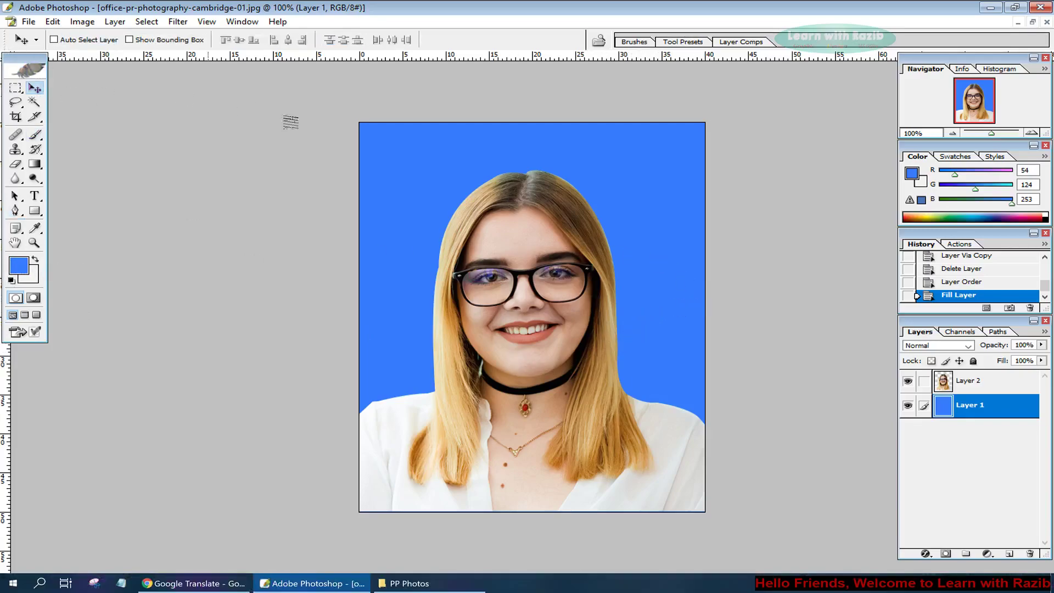
{"action": "key", "text": "ctrl+plus"}
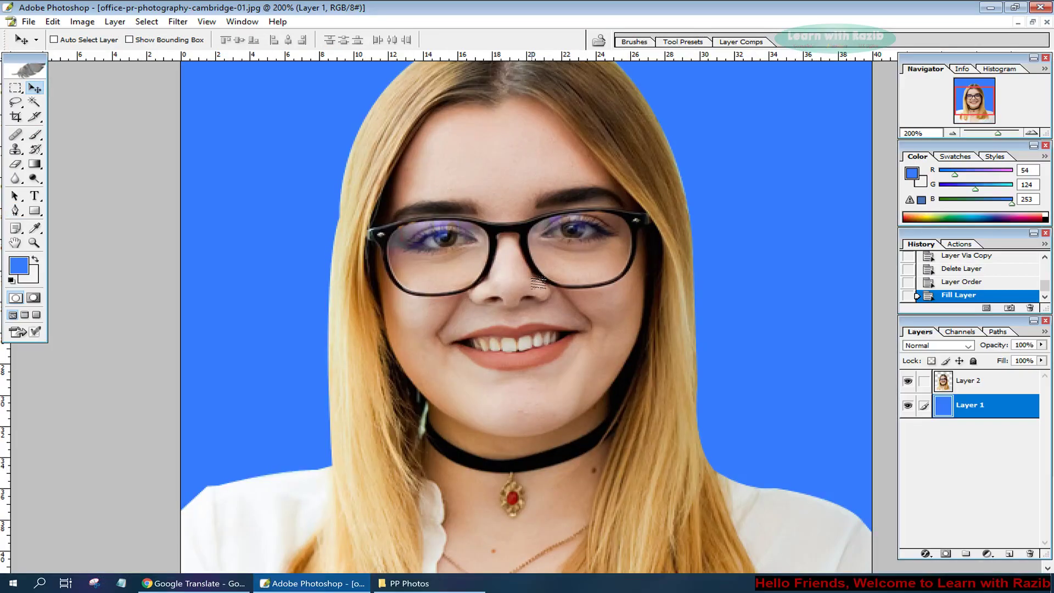
{"action": "scroll", "coordinate": [575, 298], "scroll_direction": "up", "scroll_amount": 3}
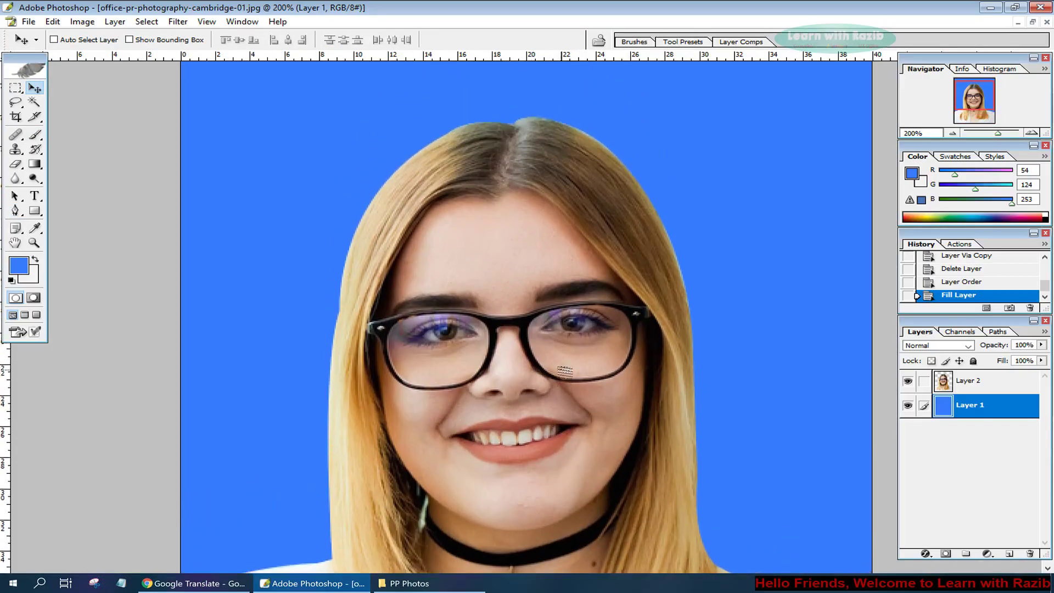
{"action": "scroll", "coordinate": [568, 379], "scroll_direction": "down", "scroll_amount": 5}
{"action": "scroll", "coordinate": [572, 400], "scroll_direction": "down", "scroll_amount": 2}
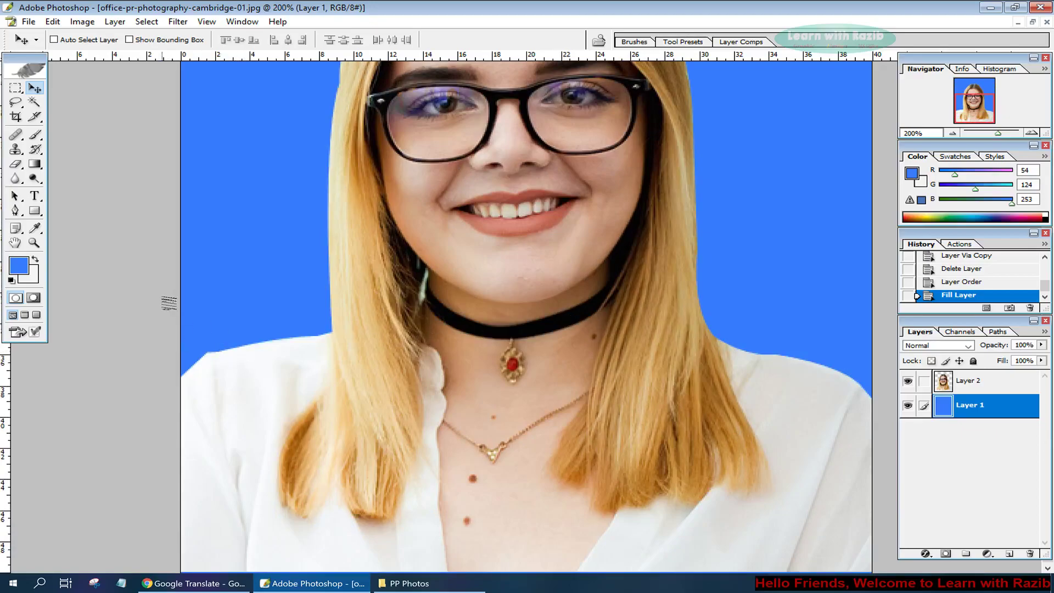
{"action": "left_click", "coordinate": [15, 180]}
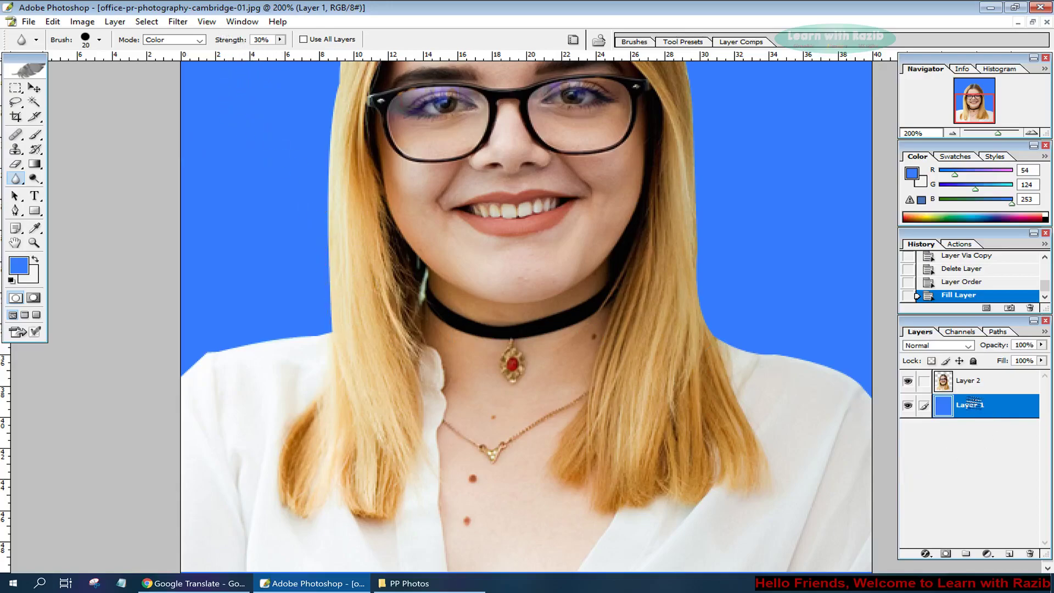
{"action": "left_click", "coordinate": [969, 383]}
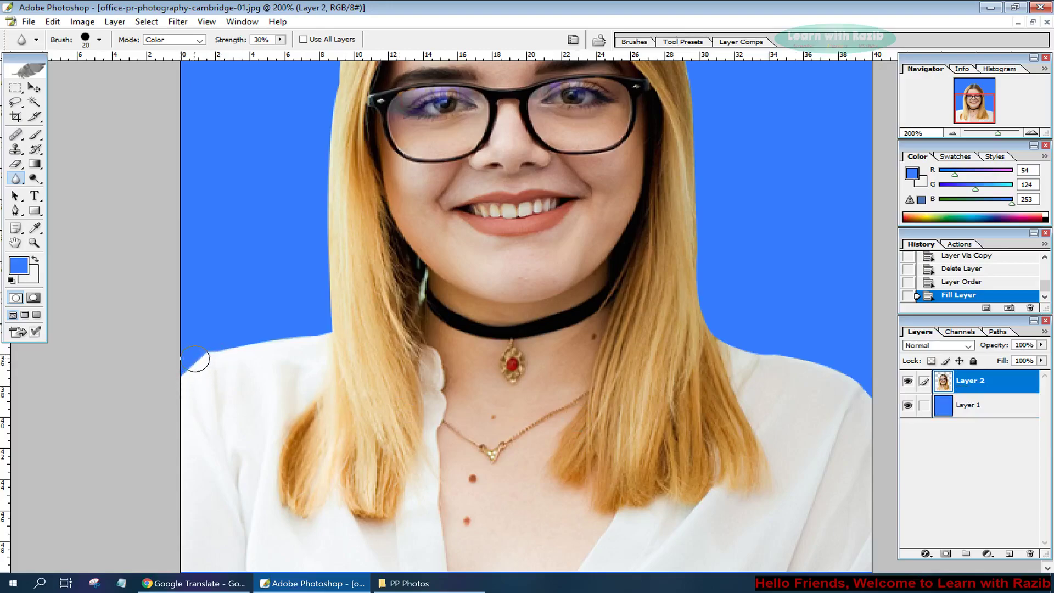
{"action": "mouse_move", "coordinate": [301, 332]}
{"action": "left_mouse_down"}
{"action": "mouse_move", "coordinate": [177, 357]}
{"action": "mouse_move", "coordinate": [174, 367]}
{"action": "left_mouse_up"}
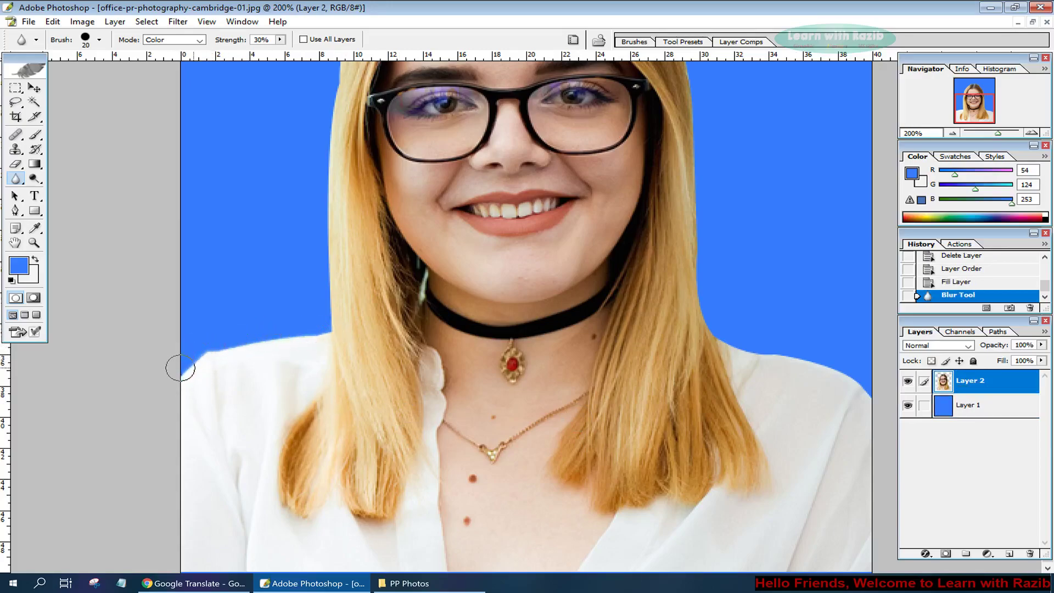
Blur the cutout's outer hair edge from the left shoulder up the left side to the crown
{"action": "scroll", "coordinate": [414, 358], "scroll_direction": "up", "scroll_amount": 3}
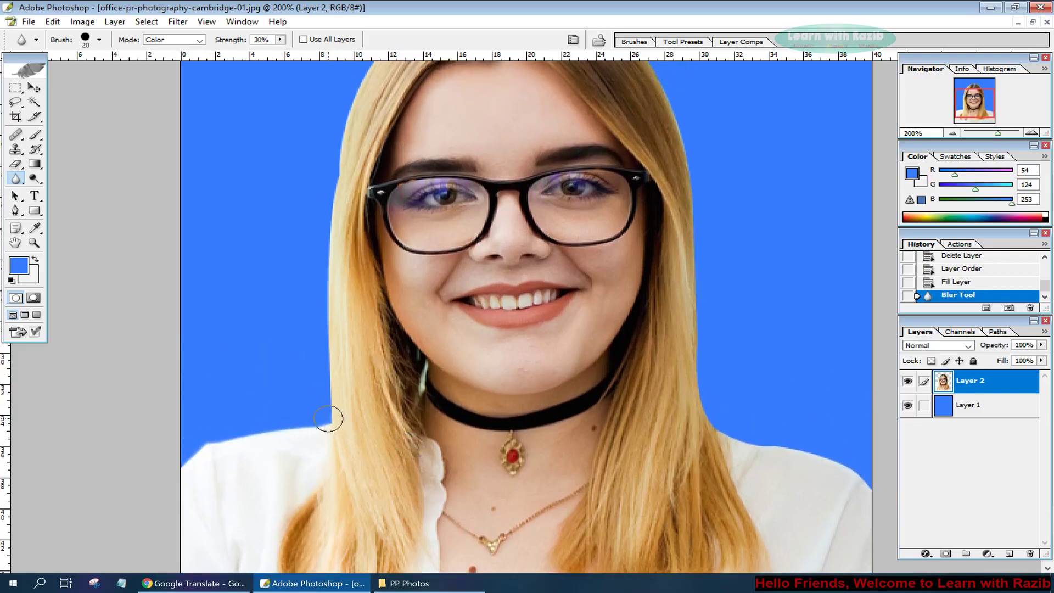
{"action": "left_click_drag", "start_coordinate": [326, 417], "coordinate": [329, 217]}
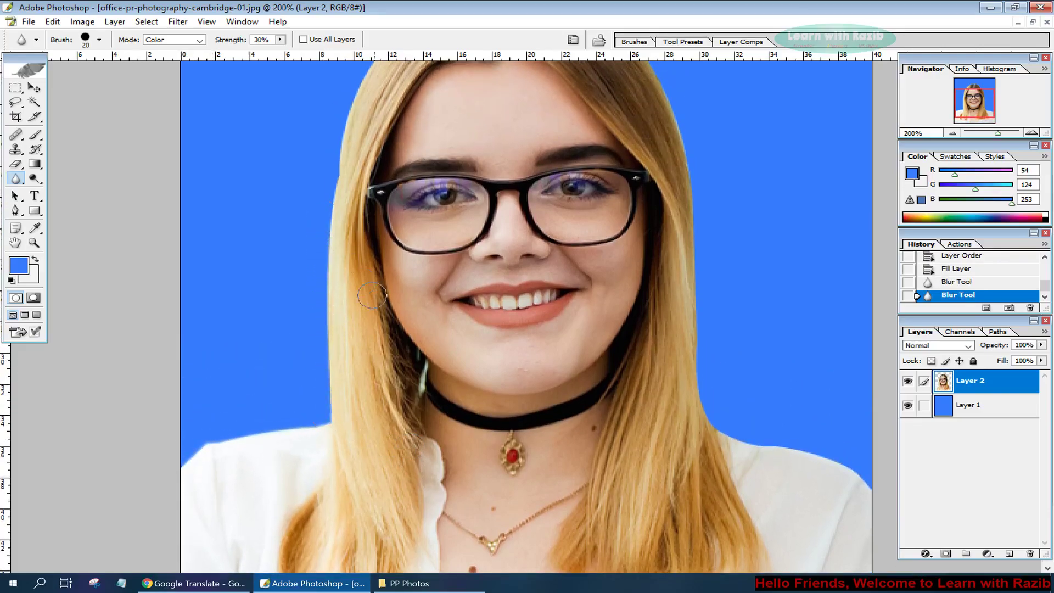
{"action": "scroll", "coordinate": [400, 332], "scroll_direction": "up", "scroll_amount": 4}
{"action": "left_click_drag", "start_coordinate": [336, 375], "coordinate": [331, 278]}
{"action": "mouse_move", "coordinate": [351, 191]}
{"action": "left_mouse_down"}
{"action": "mouse_move", "coordinate": [344, 279]}
{"action": "mouse_move", "coordinate": [393, 174]}
{"action": "mouse_move", "coordinate": [481, 145]}
{"action": "left_mouse_up"}
{"action": "left_click_drag", "start_coordinate": [351, 229], "coordinate": [434, 131]}
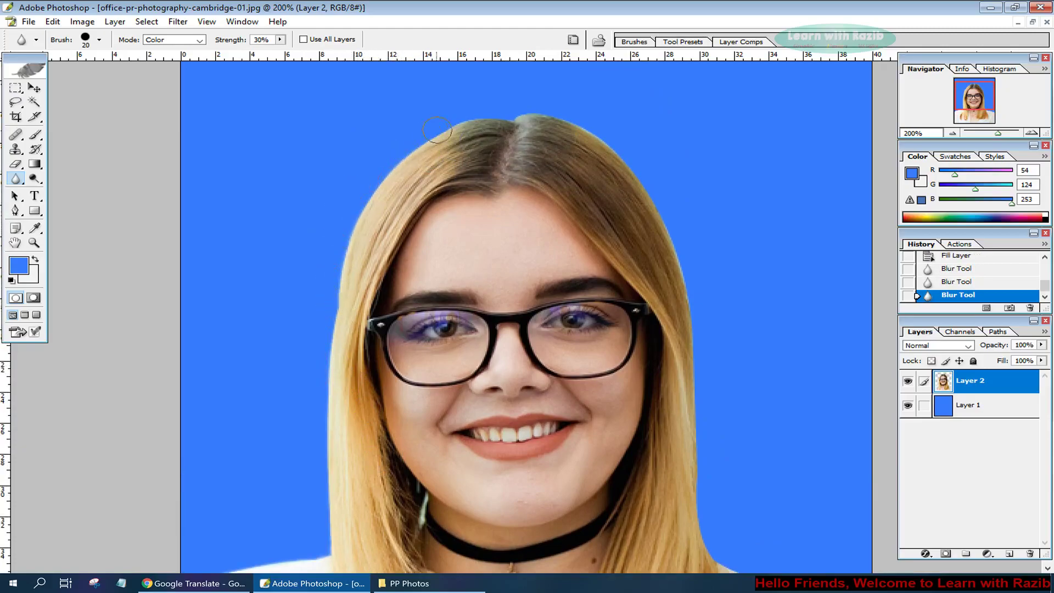
Blur the cutout's outer hair edge along the right side of the head
{"action": "left_click_drag", "start_coordinate": [585, 140], "coordinate": [583, 144]}
{"action": "scroll", "coordinate": [435, 198], "scroll_direction": "down", "scroll_amount": 3}
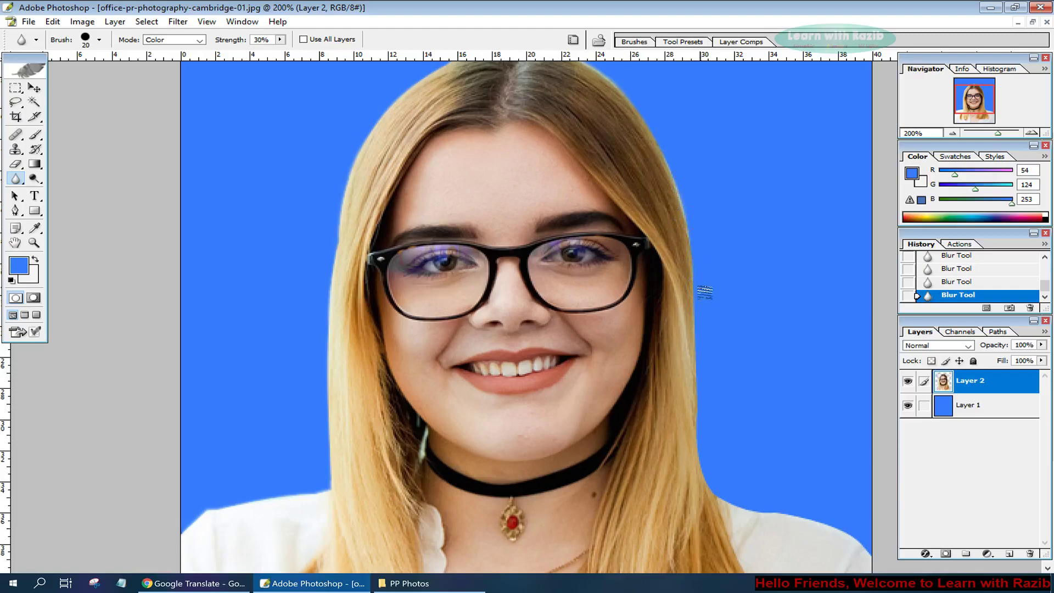
{"action": "scroll", "coordinate": [705, 291], "scroll_direction": "down", "scroll_amount": 6}
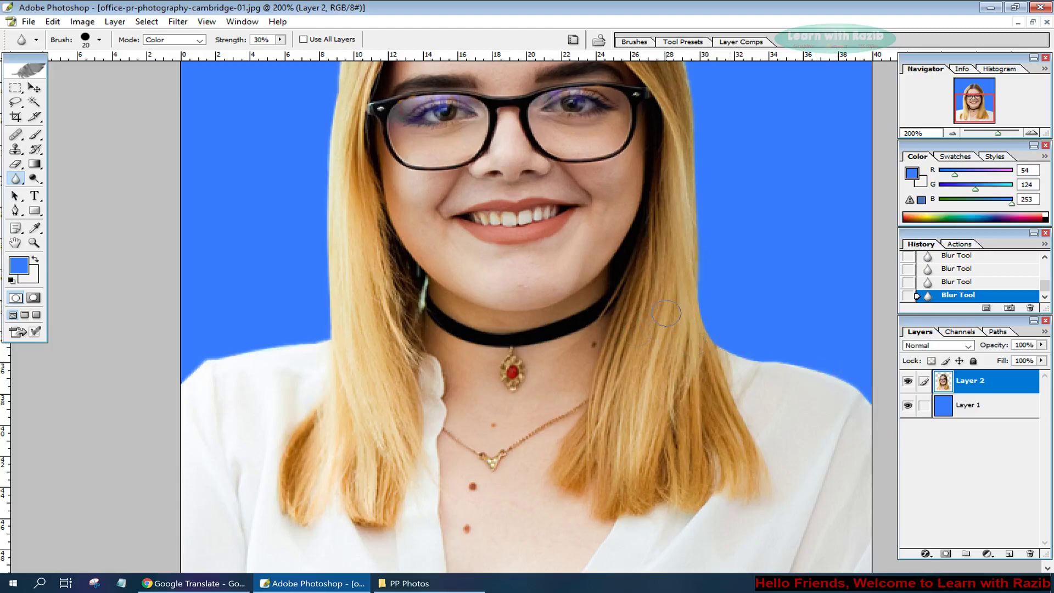
{"action": "key", "text": "ctrl+minus"}
{"action": "key", "text": "ctrl+minus"}
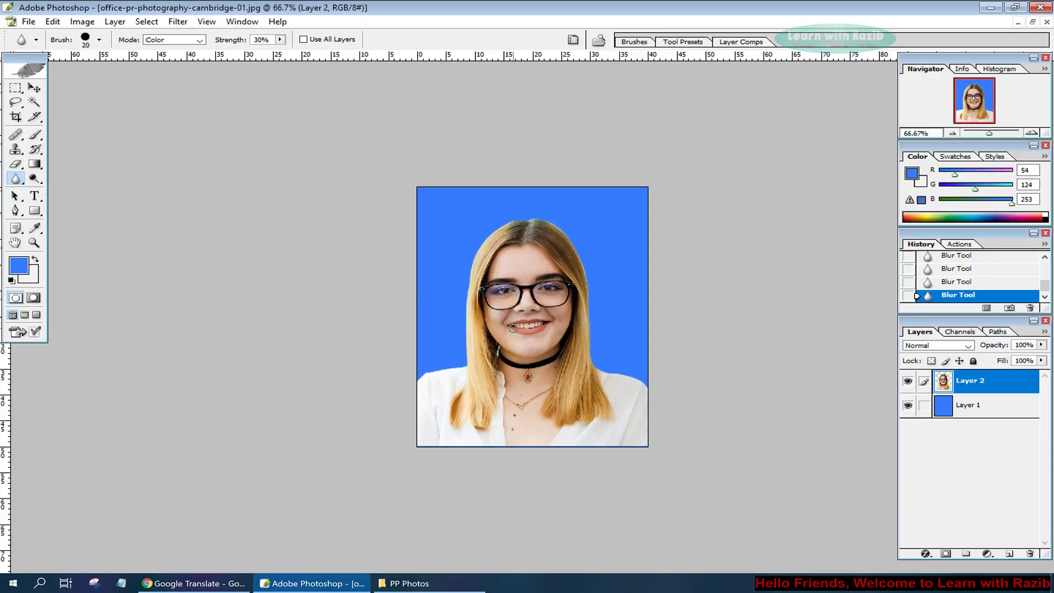
Merge the woman's cutout layer down into the blue backdrop layer
{"action": "key", "text": "ctrl+a"}
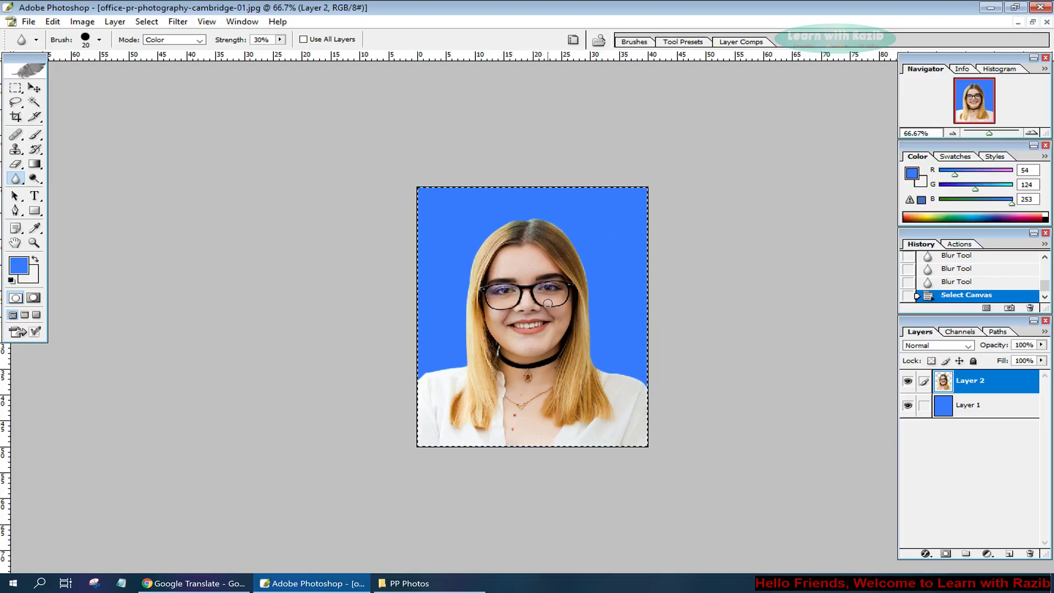
{"action": "key", "text": "ctrl+d"}
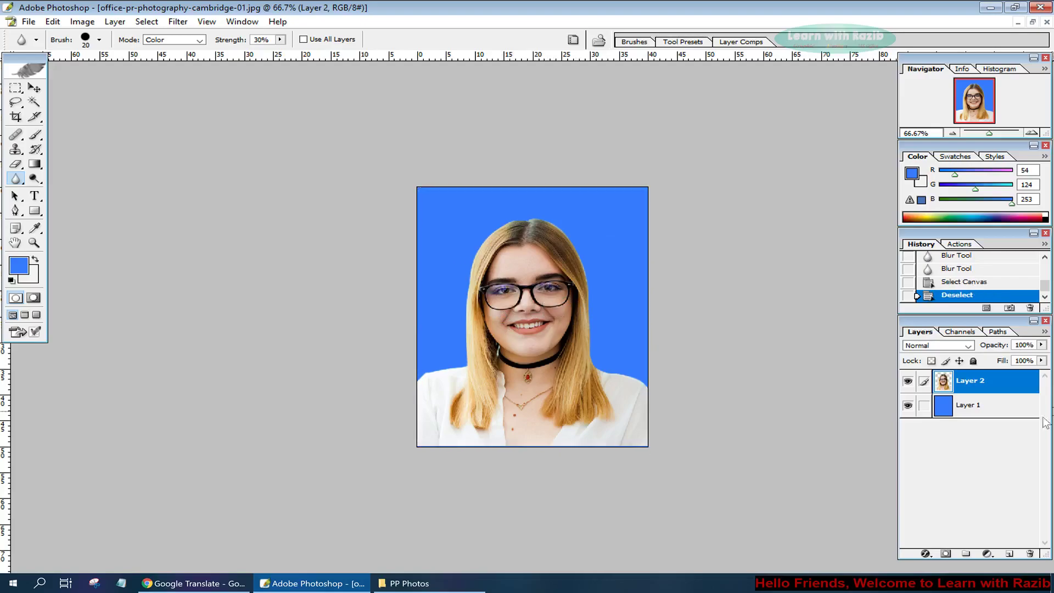
{"action": "mouse_move", "coordinate": [986, 385]}
{"action": "left_mouse_down"}
{"action": "mouse_move", "coordinate": [986, 393]}
{"action": "mouse_move", "coordinate": [977, 384]}
{"action": "left_mouse_up"}
{"action": "key", "text": "ctrl+e"}
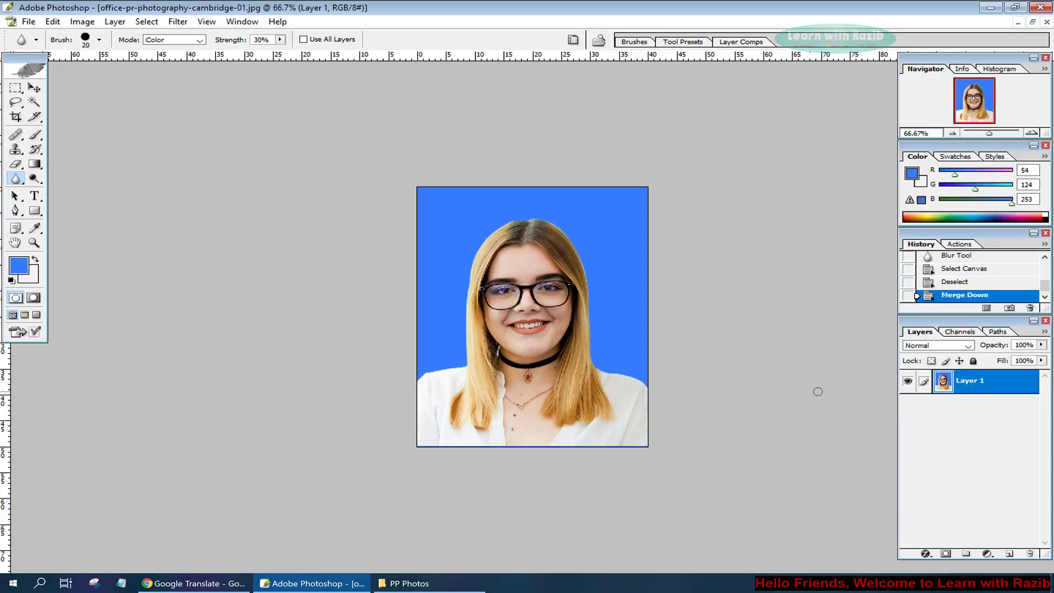
Copy the whole merged photo and create a new A4 document, 210 × 297 mm at 300 pixels/inch, with a white background
{"action": "key", "text": "ctrl+a"}
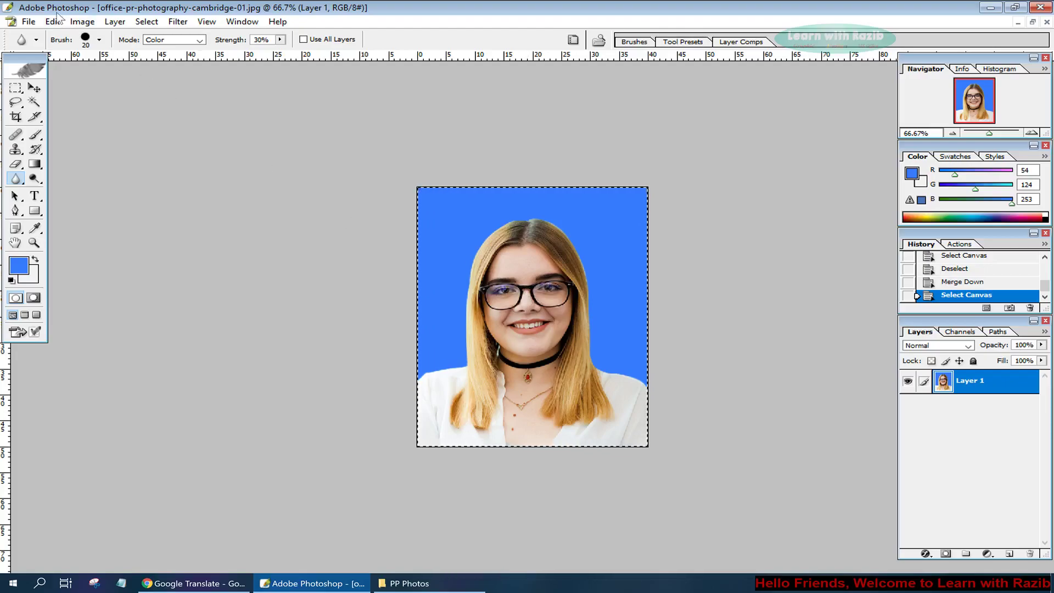
{"action": "left_click", "coordinate": [27, 22]}
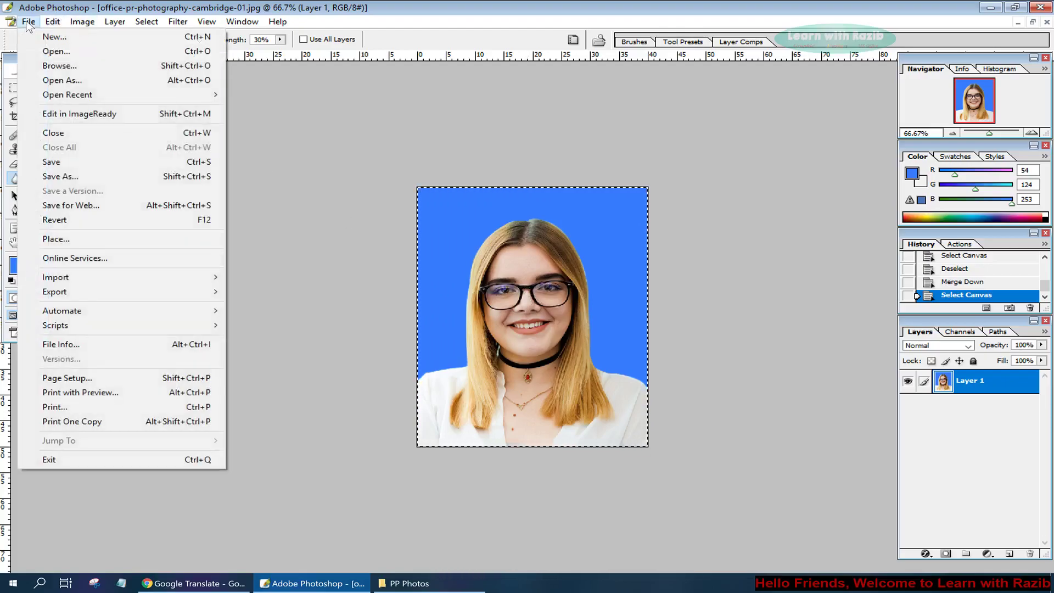
{"action": "left_click", "coordinate": [53, 38]}
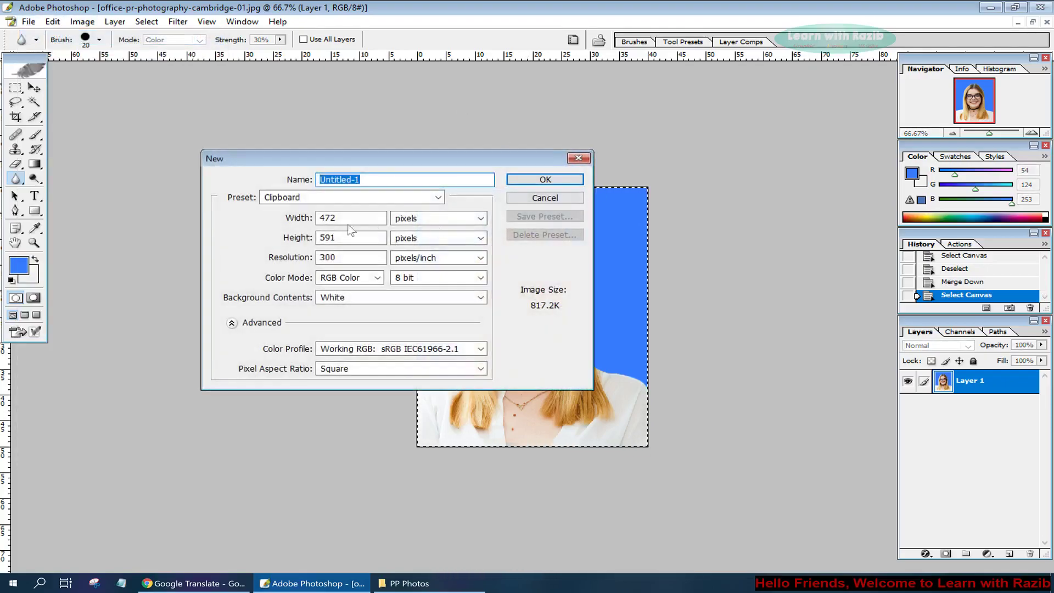
{"action": "left_click", "coordinate": [290, 201]}
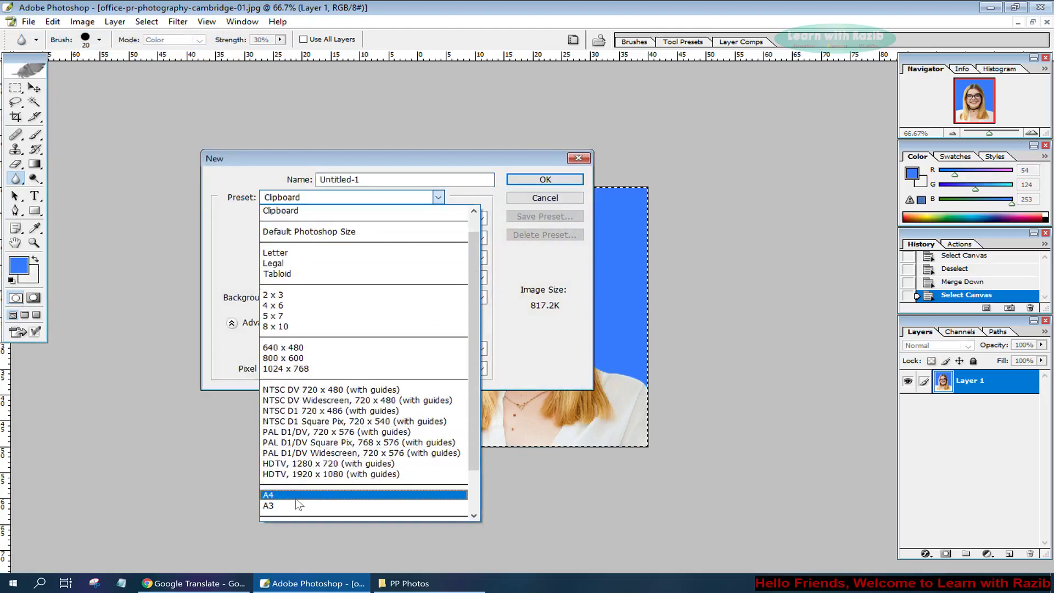
{"action": "left_click", "coordinate": [297, 496]}
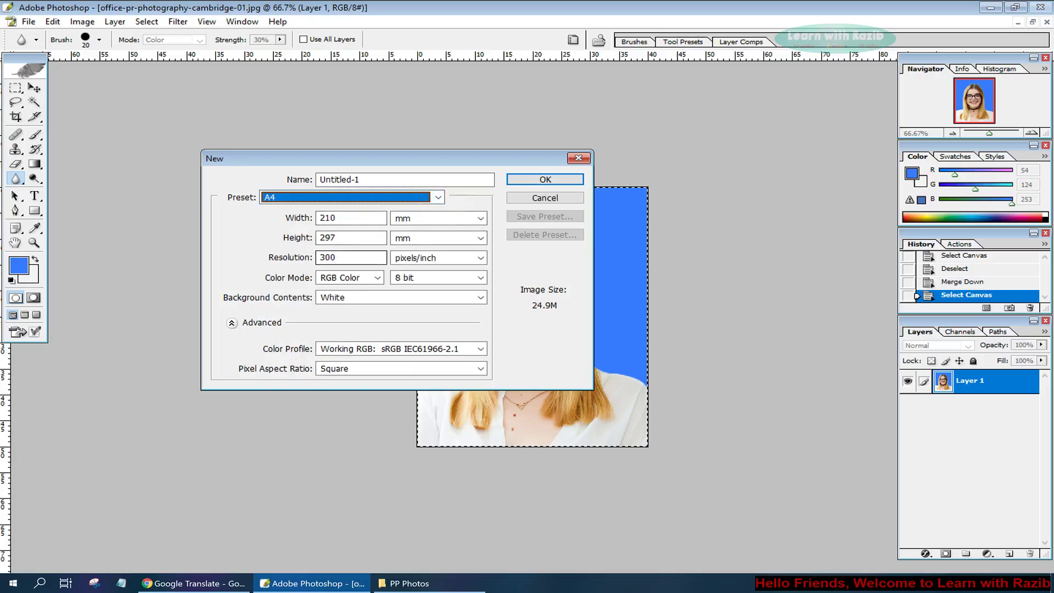
{"action": "left_click", "coordinate": [527, 180]}
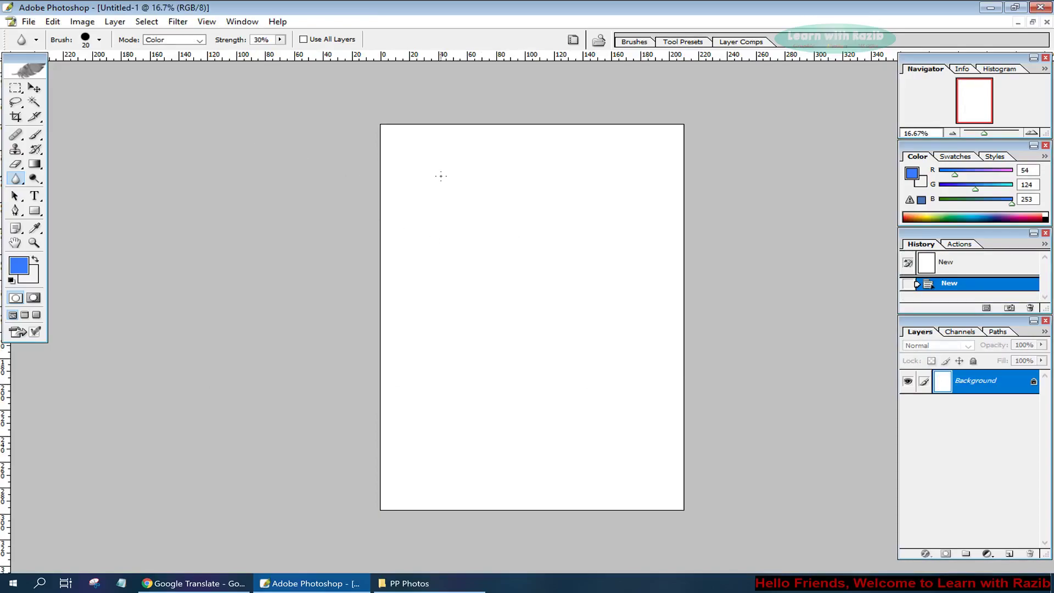
Paste the photo into the A4 page and position it in the upper-left corner, leaving a small margin from both page edges
{"action": "left_click", "coordinate": [34, 87]}
{"action": "key", "text": "ctrl+v"}
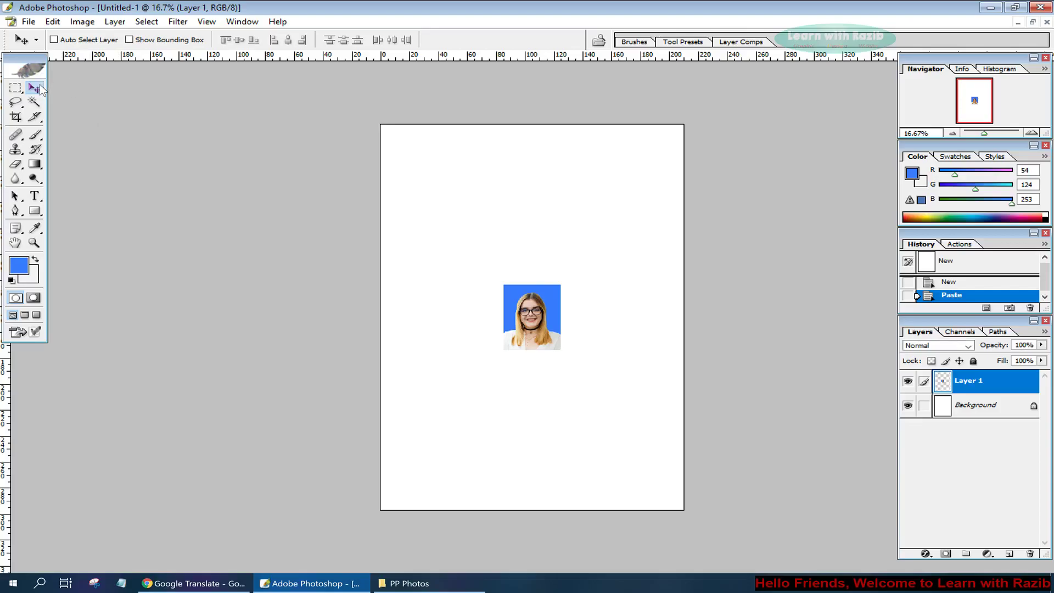
{"action": "left_click_drag", "start_coordinate": [532, 316], "coordinate": [409, 157]}
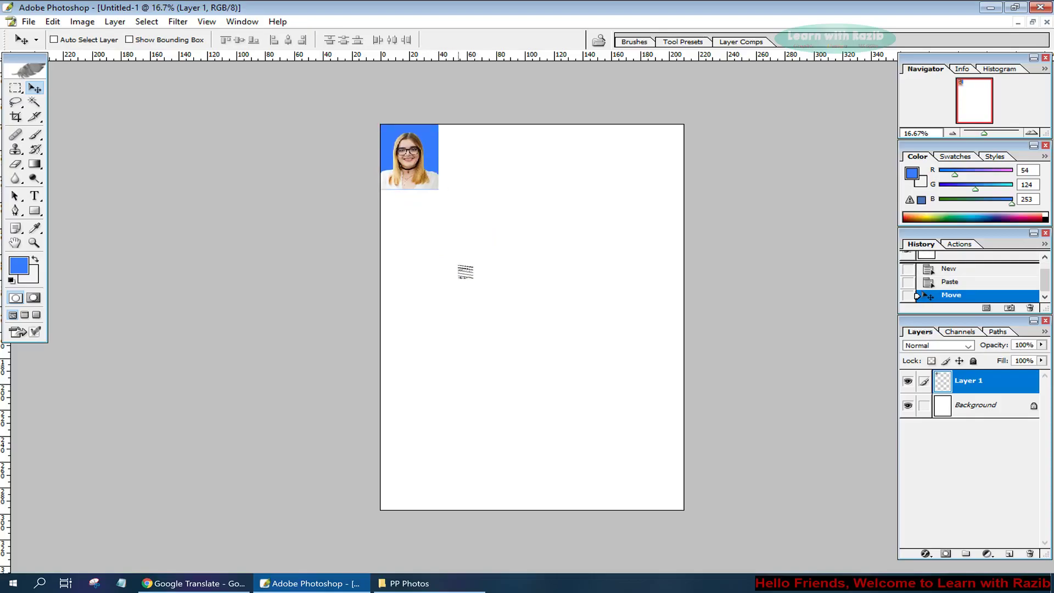
{"action": "key", "text": "shift+Right"}
{"action": "key", "text": "shift+Right"}
{"action": "key", "text": "shift+Right"}
{"action": "key", "text": "shift+Right"}
{"action": "key", "text": "shift+Down"}
{"action": "key", "text": "shift+Down"}
{"action": "key", "text": "shift+Down"}
{"action": "key", "text": "shift+Down"}
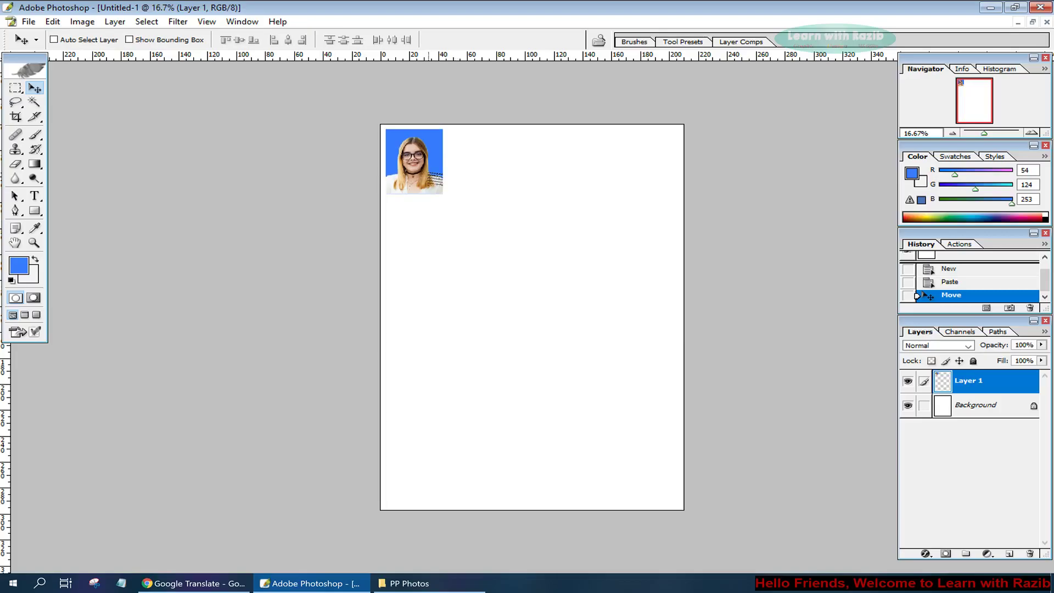
Duplicate the photo directly to the right of the first one, level with it and separated by a narrow gap
{"action": "left_click_drag", "start_coordinate": [434, 176], "coordinate": [486, 168]}
{"action": "left_click_drag", "start_coordinate": [493, 162], "coordinate": [488, 162]}
{"action": "key", "text": "Left"}
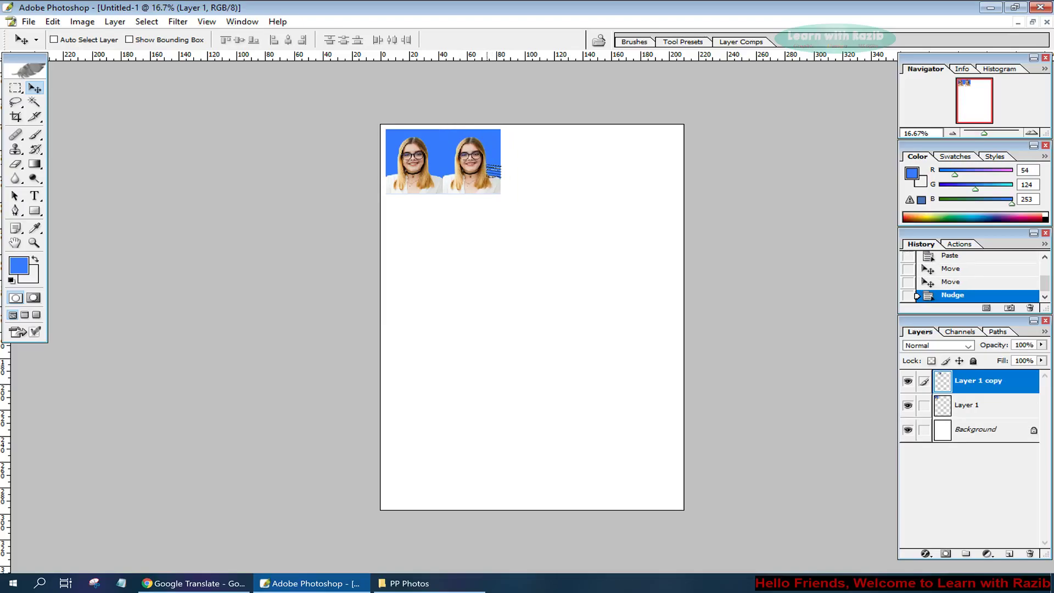
{"action": "key", "text": "shift+Right"}
{"action": "key", "text": "shift+Right"}
{"action": "key", "text": "shift+Right"}
{"action": "key", "text": "shift+Right"}
{"action": "key", "text": "shift+Right"}
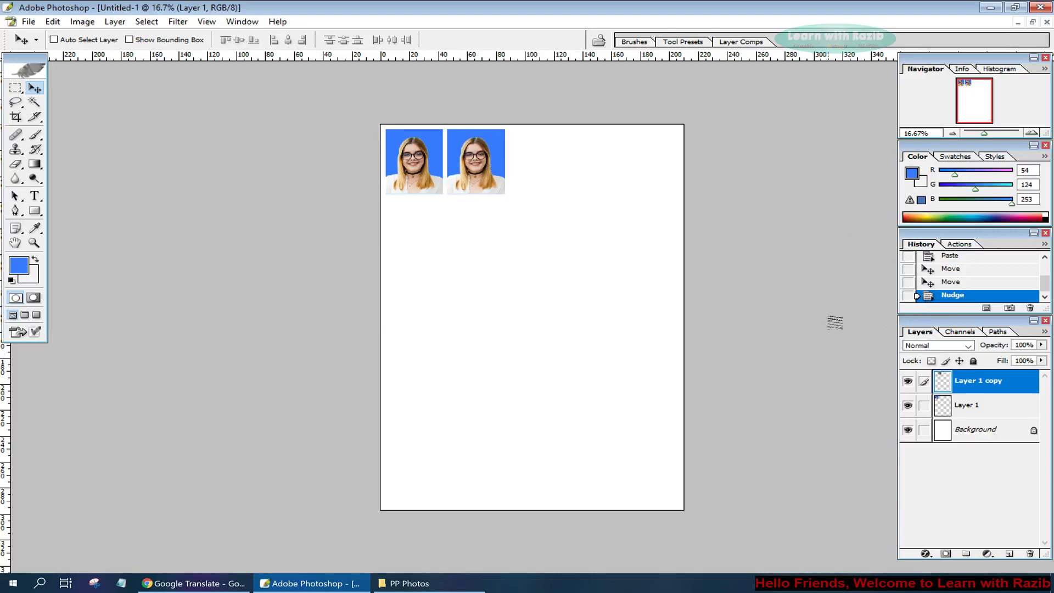
Merge the two photo layers and duplicate the pair to the right with the same narrow gap, forming a row of four
{"action": "key", "text": "ctrl+e"}
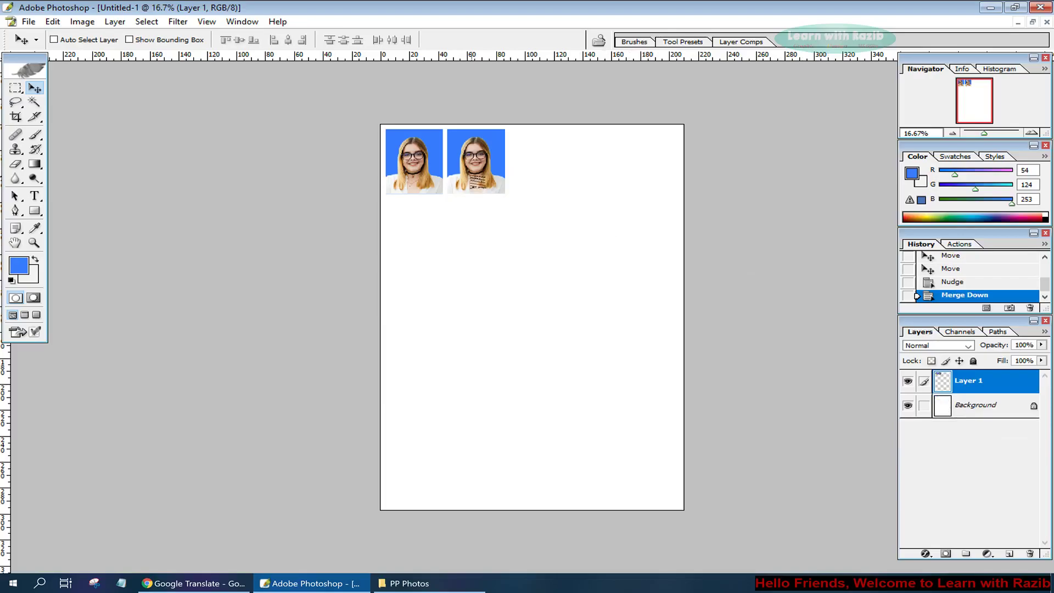
{"action": "left_click_drag", "start_coordinate": [476, 165], "coordinate": [598, 180]}
{"action": "key", "text": "Left"}
{"action": "key", "text": "Left"}
{"action": "key", "text": "Left"}
{"action": "key", "text": "Left"}
{"action": "key", "text": "Left"}
{"action": "key", "text": "Left"}
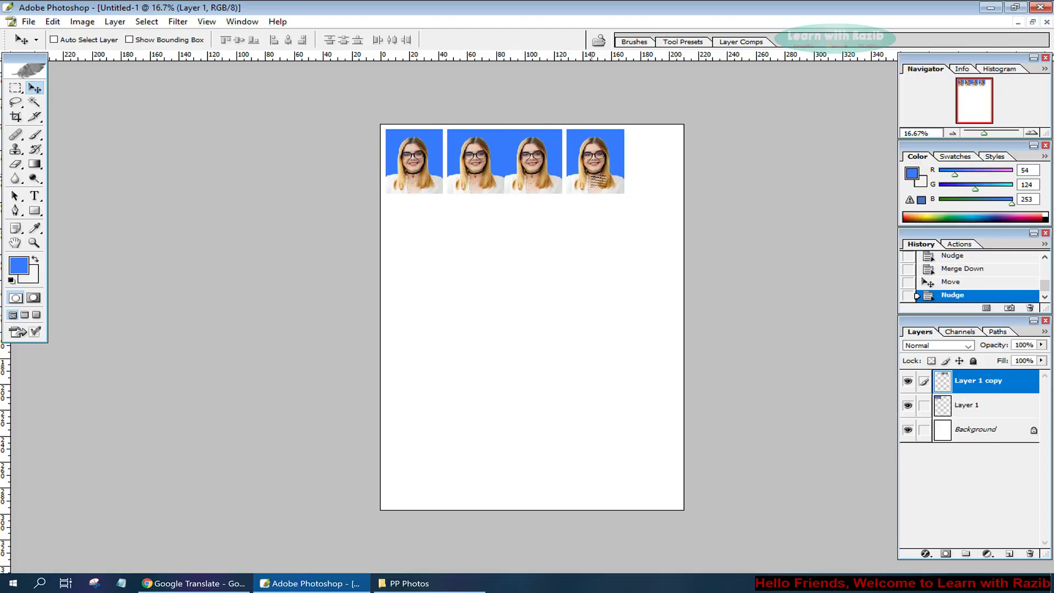
{"action": "key", "text": "shift+Right"}
{"action": "key", "text": "shift+Right"}
{"action": "key", "text": "shift+Right"}
{"action": "key", "text": "shift+Right"}
{"action": "key", "text": "shift+Right"}
{"action": "key", "text": "shift+Right"}
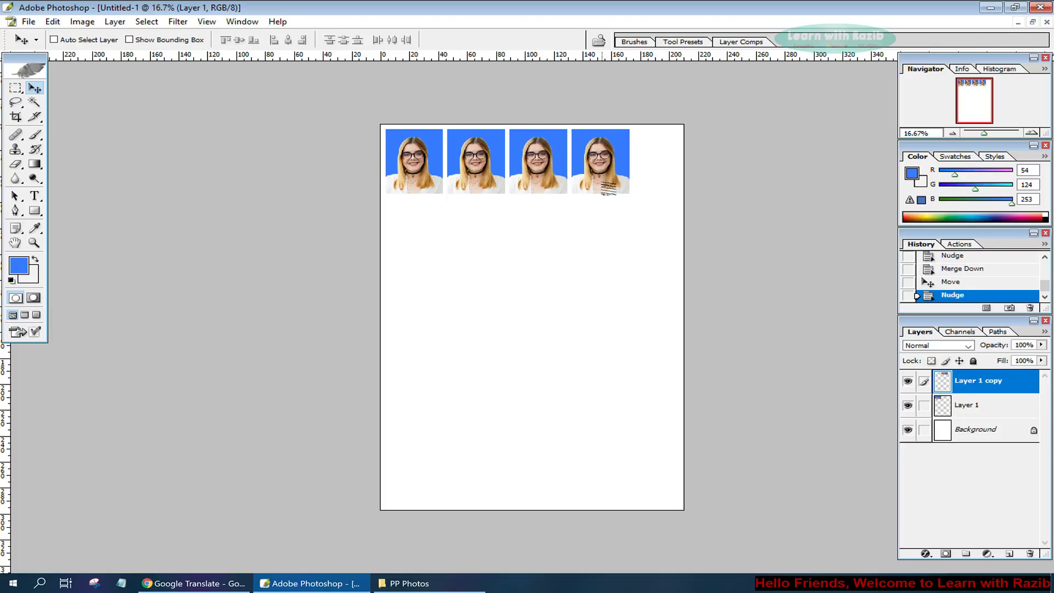
Merge the four photos into one row layer and duplicate that row four times down the page, making five rows
{"action": "key", "text": "ctrl+e"}
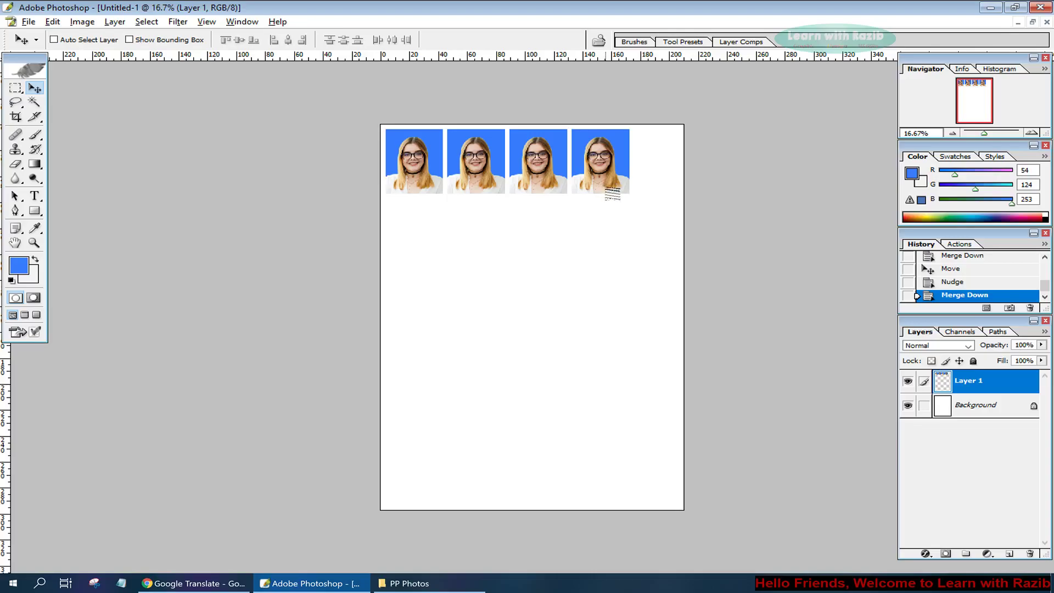
{"action": "left_click_drag", "start_coordinate": [613, 194], "coordinate": [637, 455]}
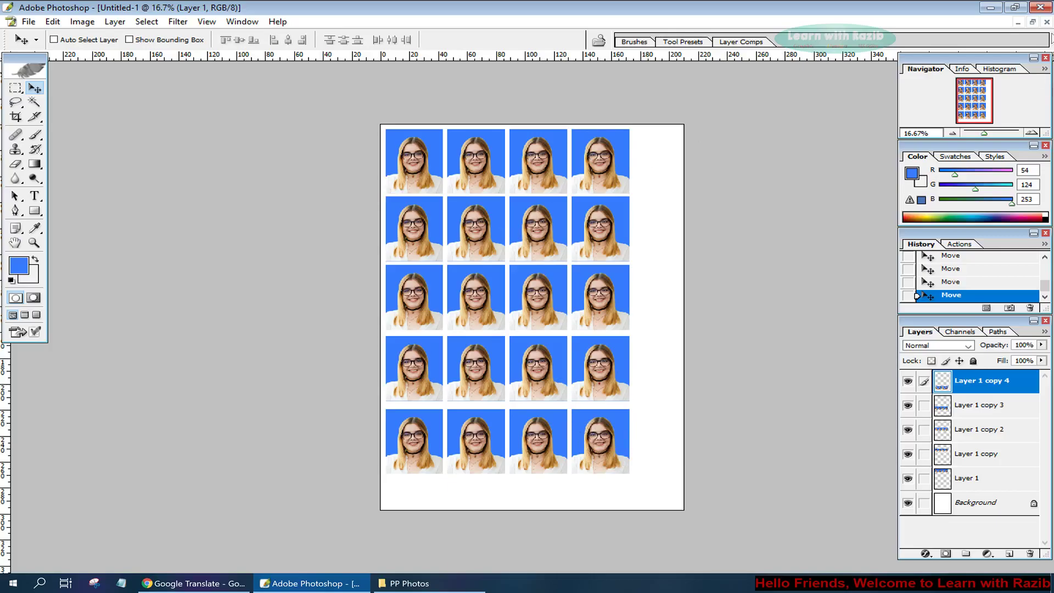
Restore the documents to floating windows, bring office-pr-photography-cambridge-01.jpg forward, enlarge its window to show the whole photo, and clear its selection
{"action": "left_click", "coordinate": [1033, 23]}
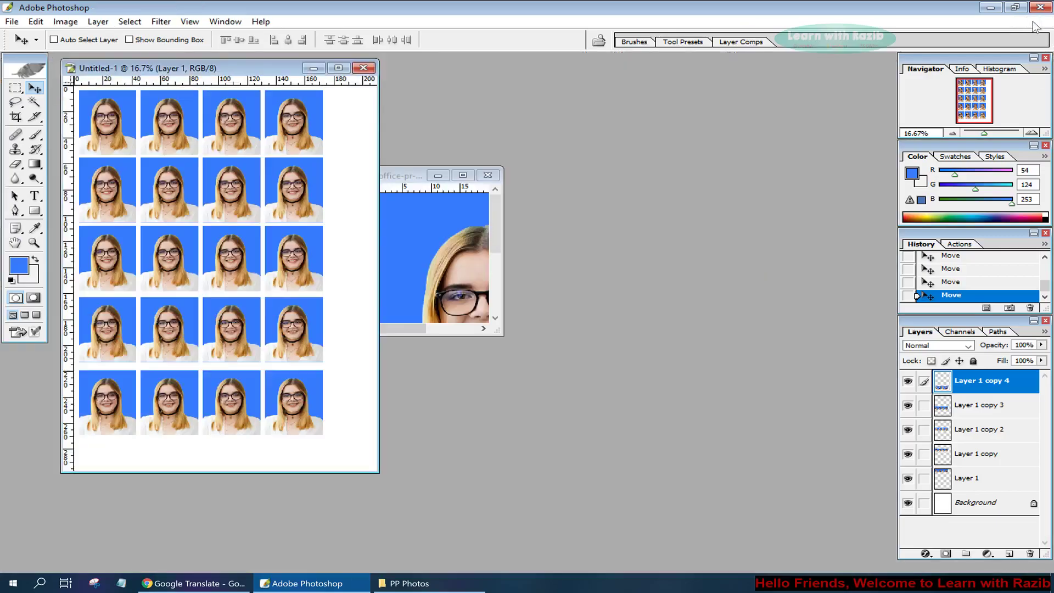
{"action": "left_click", "coordinate": [415, 183]}
{"action": "left_click_drag", "start_coordinate": [500, 333], "coordinate": [733, 492]}
{"action": "key", "text": "ctrl+a"}
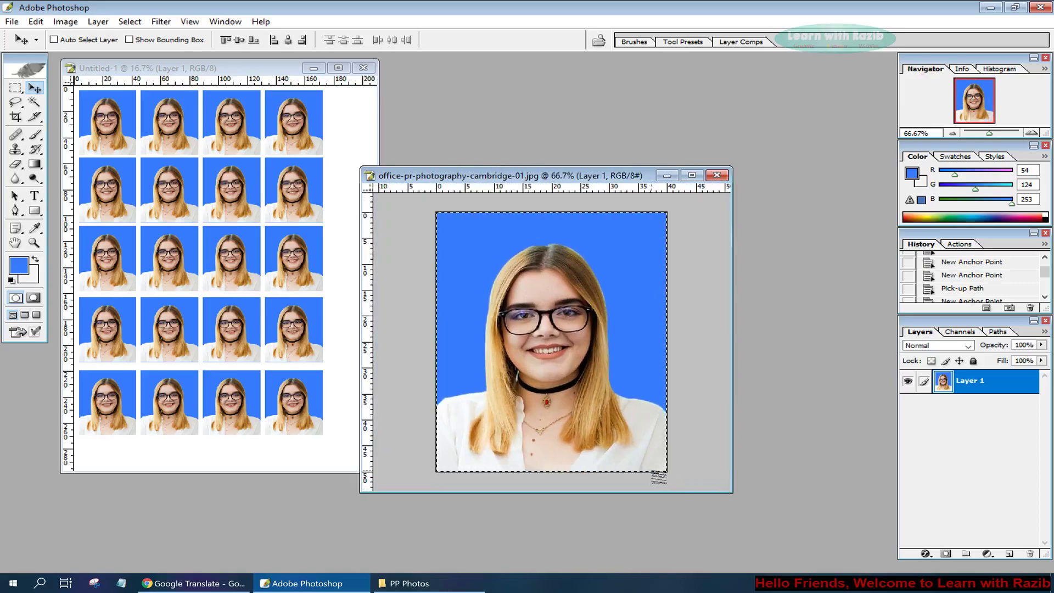
{"action": "key", "text": "ctrl+d"}
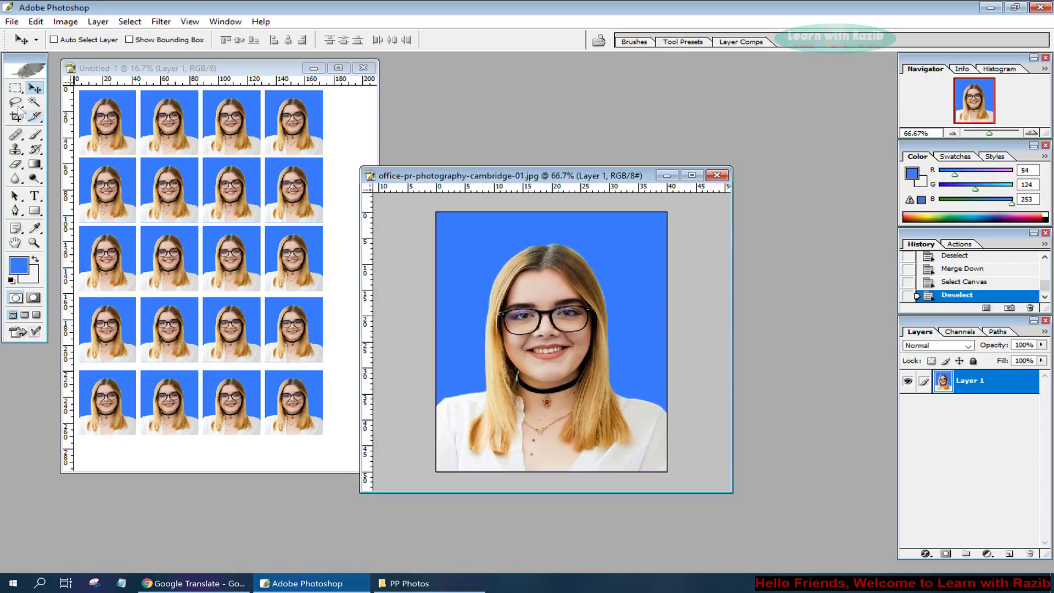
Crop the full source photo to 20 × 25 mm at 300 pixels/inch
{"action": "left_click", "coordinate": [16, 117]}
{"action": "left_click", "coordinate": [87, 39]}
{"action": "key", "text": "BackSpace"}
{"action": "type", "text": "20"}
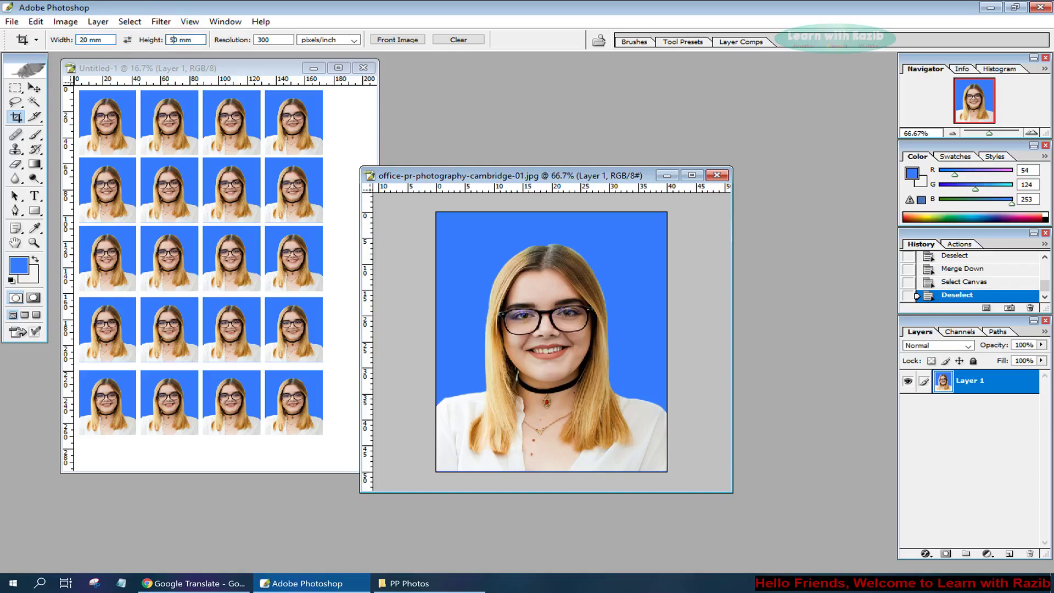
{"action": "key", "text": "BackSpace"}
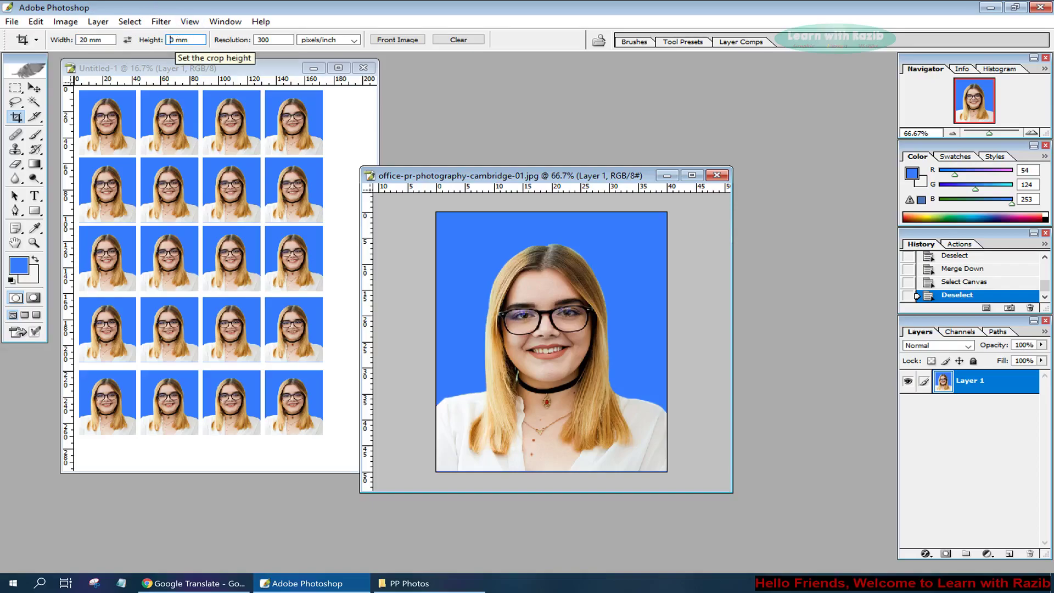
{"action": "type", "text": "25"}
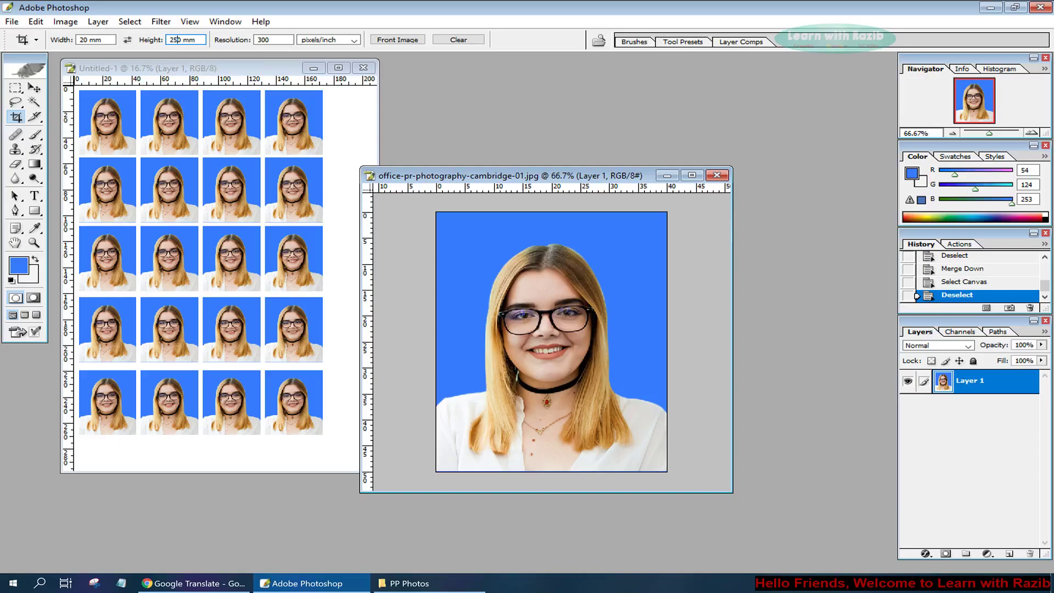
{"action": "left_click", "coordinate": [275, 39]}
{"action": "left_click_drag", "start_coordinate": [439, 216], "coordinate": [766, 496]}
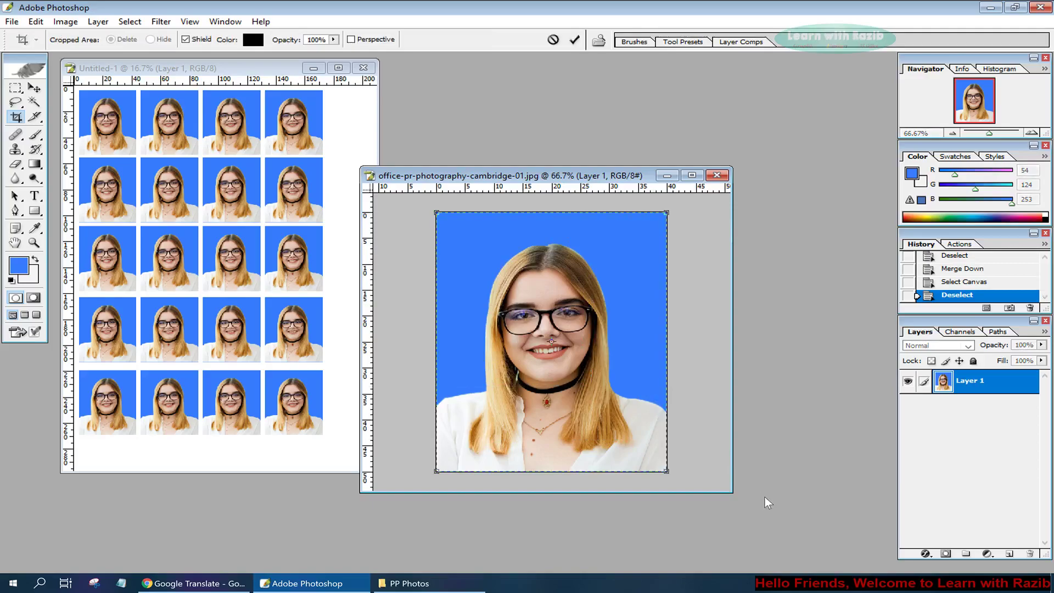
{"action": "key", "text": "Return"}
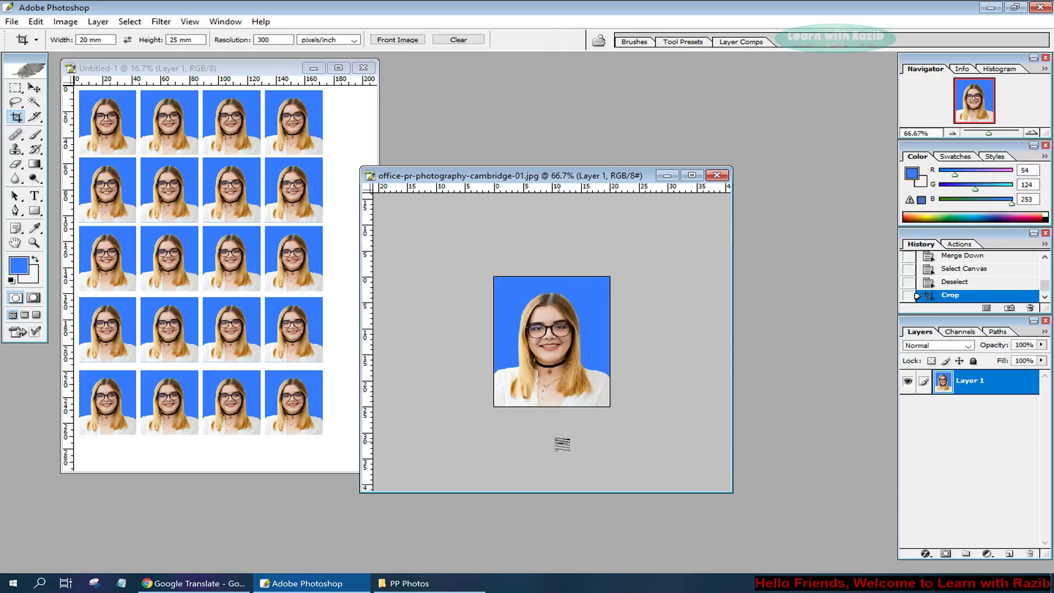
Copy the whole stamp-size photo into the A4 page and place it at the top of the empty strip beside the passport photos
{"action": "key", "text": "ctrl+a"}
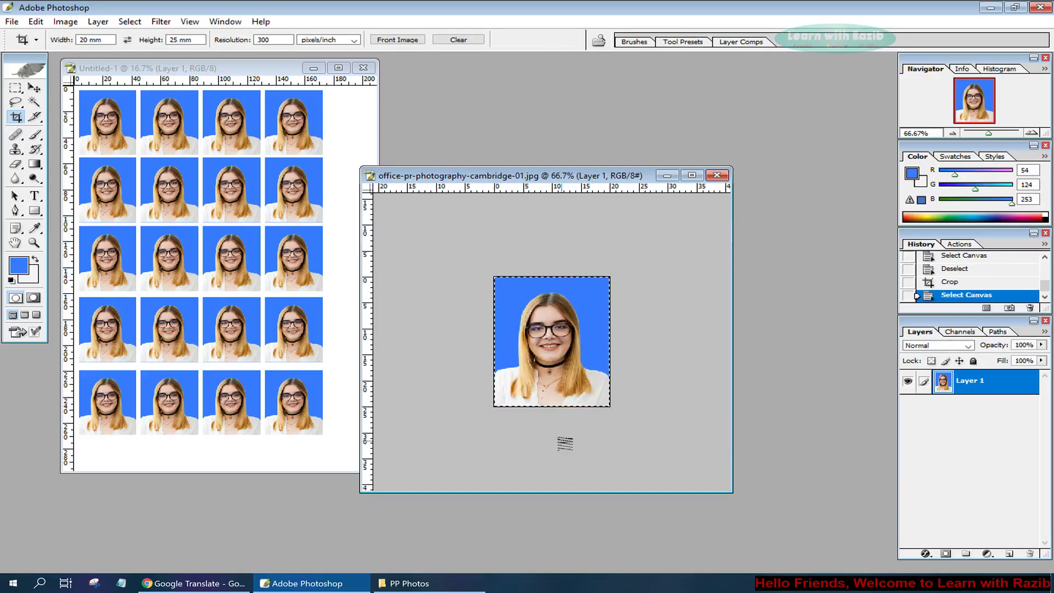
{"action": "left_click", "coordinate": [248, 71]}
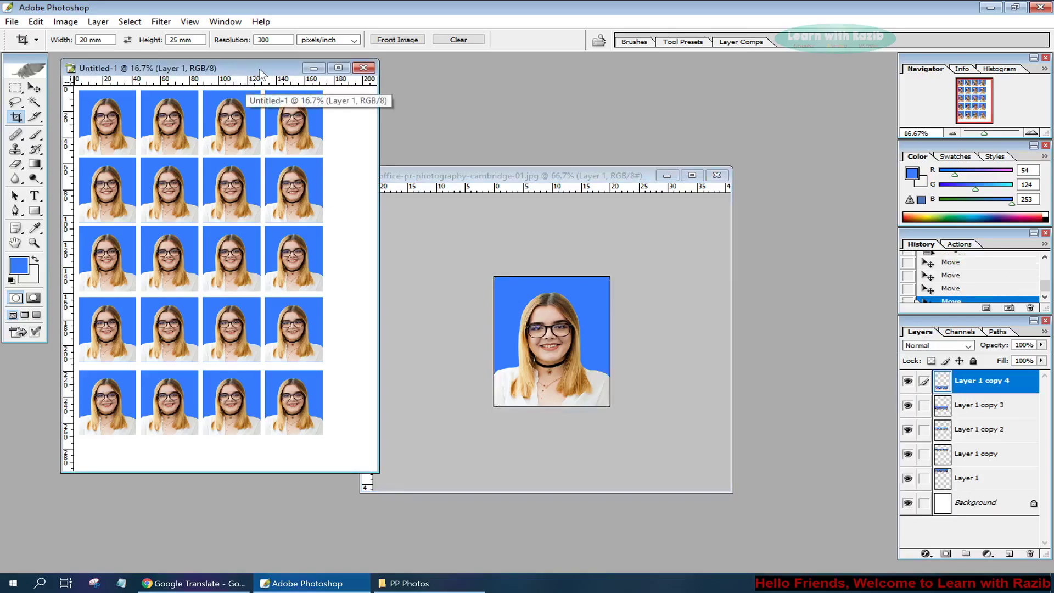
{"action": "key", "text": "ctrl+v"}
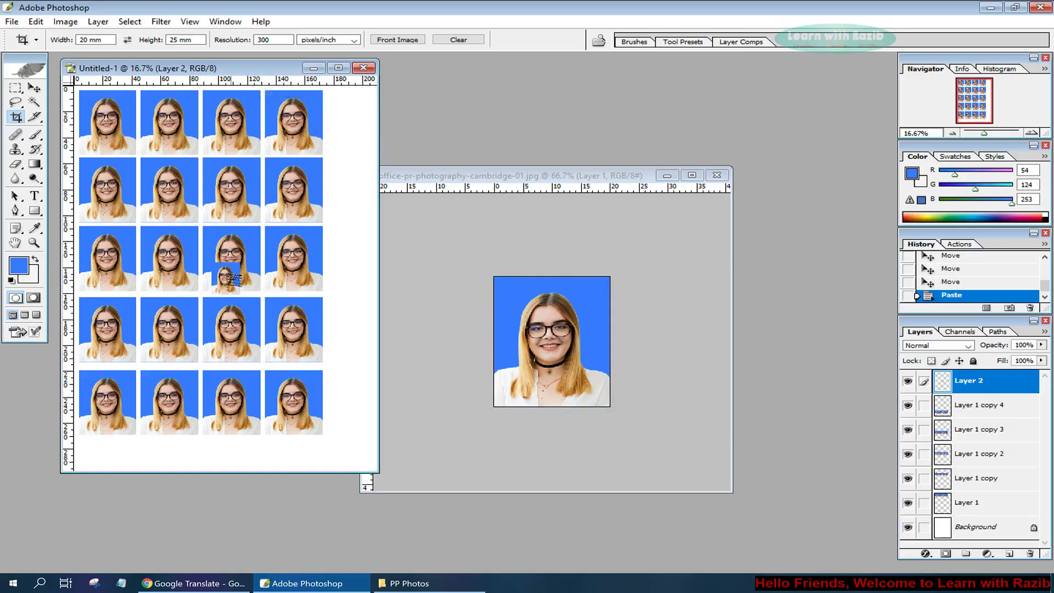
{"action": "key", "text": "v"}
{"action": "left_click_drag", "start_coordinate": [233, 280], "coordinate": [360, 117]}
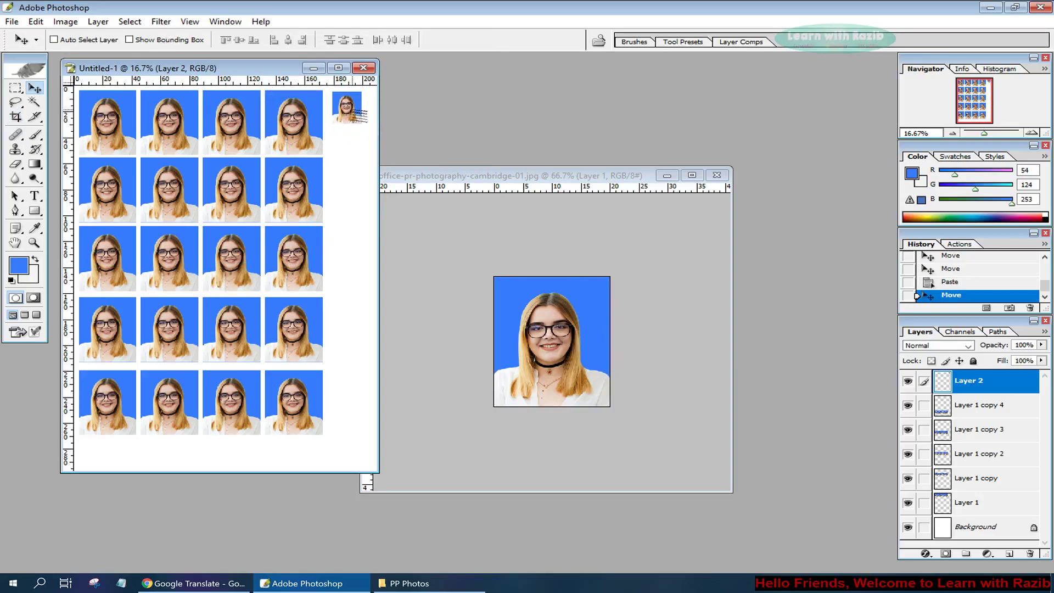
Duplicate the small photo seven times down the empty side strip and maximise the A4 document's window
{"action": "left_click_drag", "start_coordinate": [359, 117], "coordinate": [355, 450]}
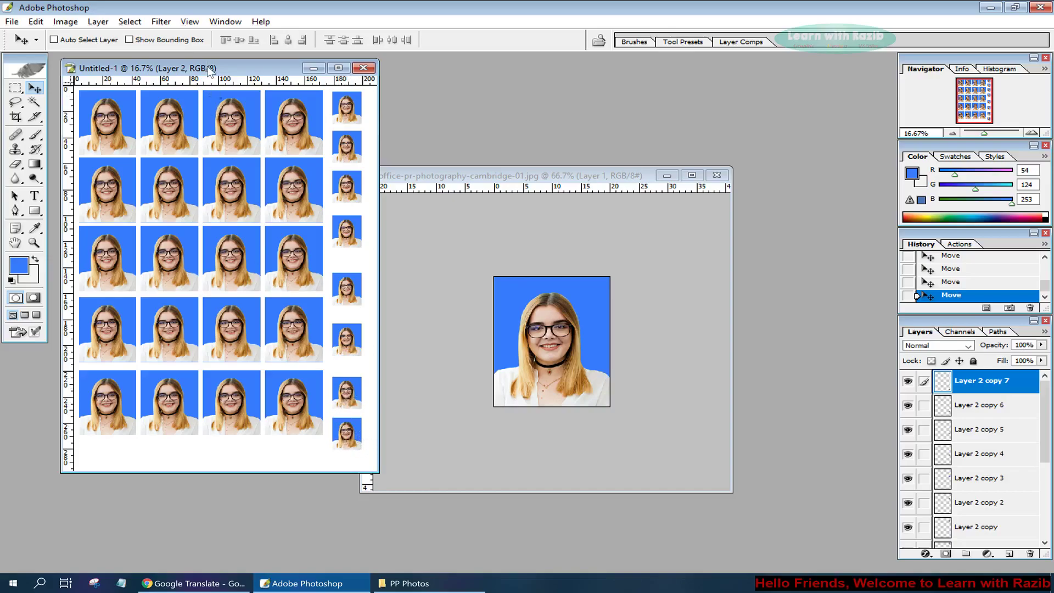
{"action": "left_click", "coordinate": [338, 68]}
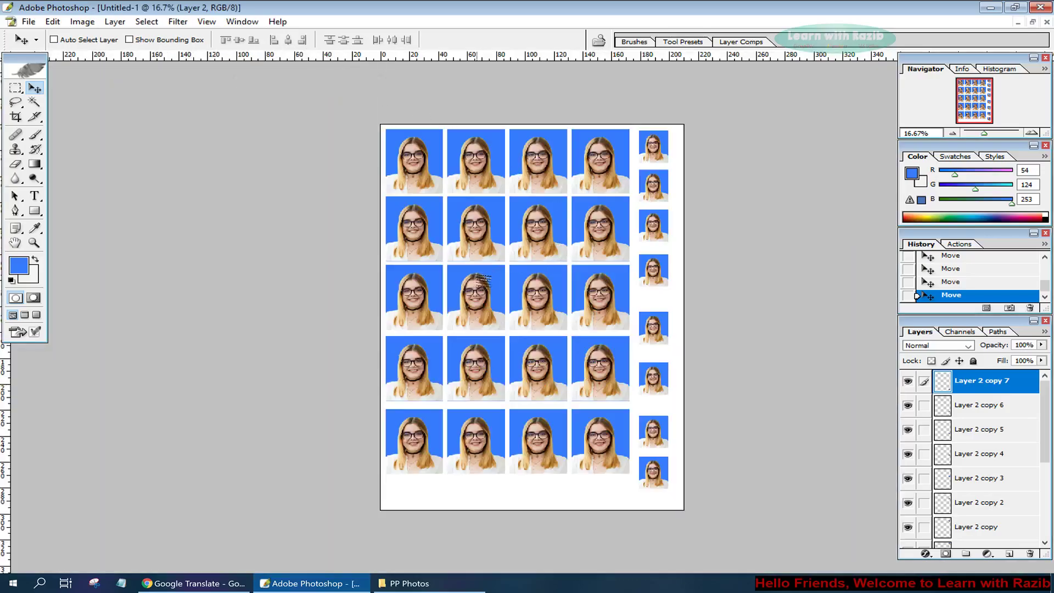